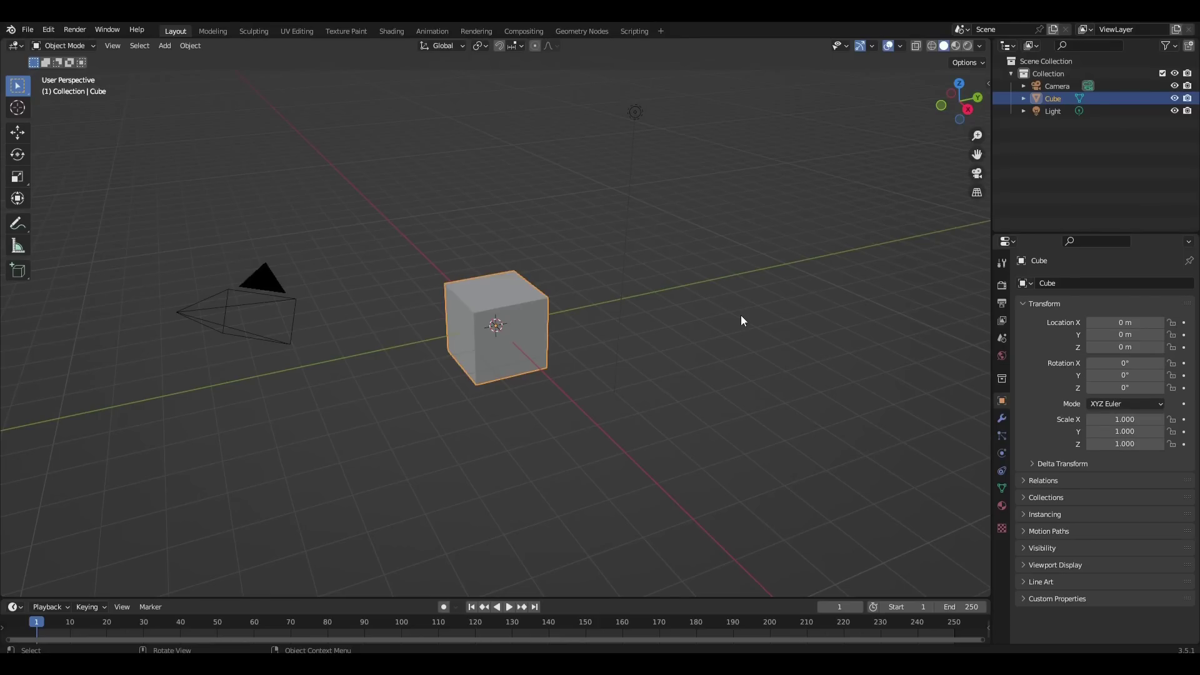
Delete all the default scene objects and add a new mesh cube at the origin
key("a")
key("Delete")
key("shift+a")
mouse_move(740, 315)
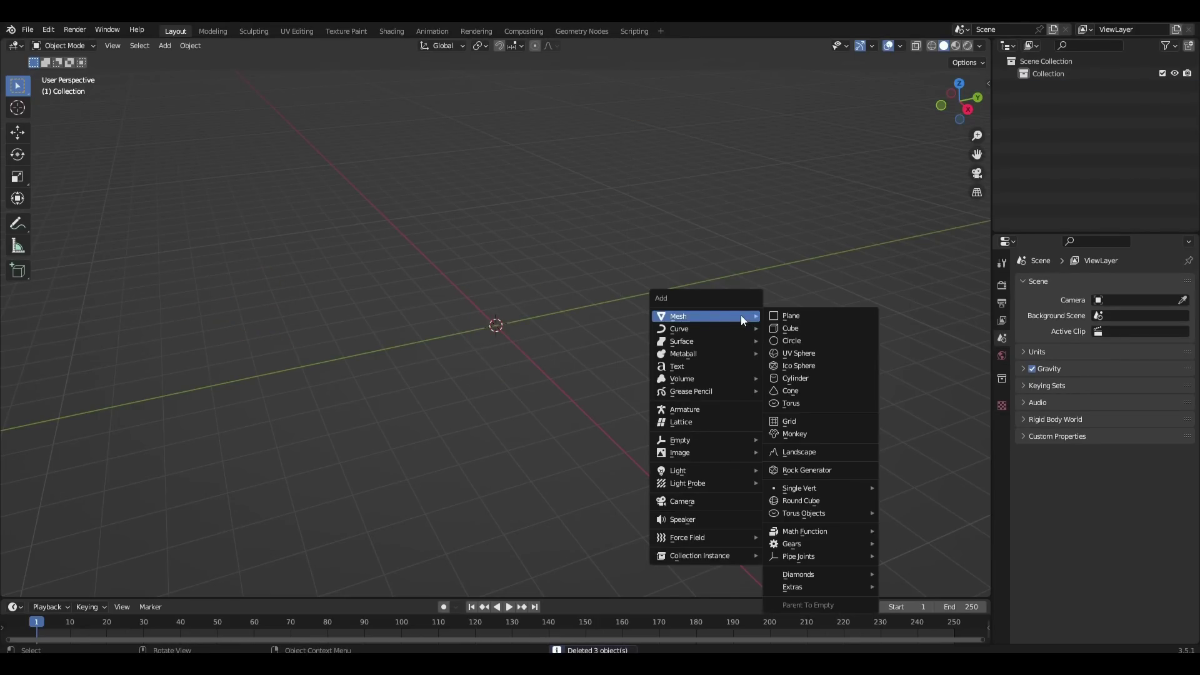
left_click(828, 330)
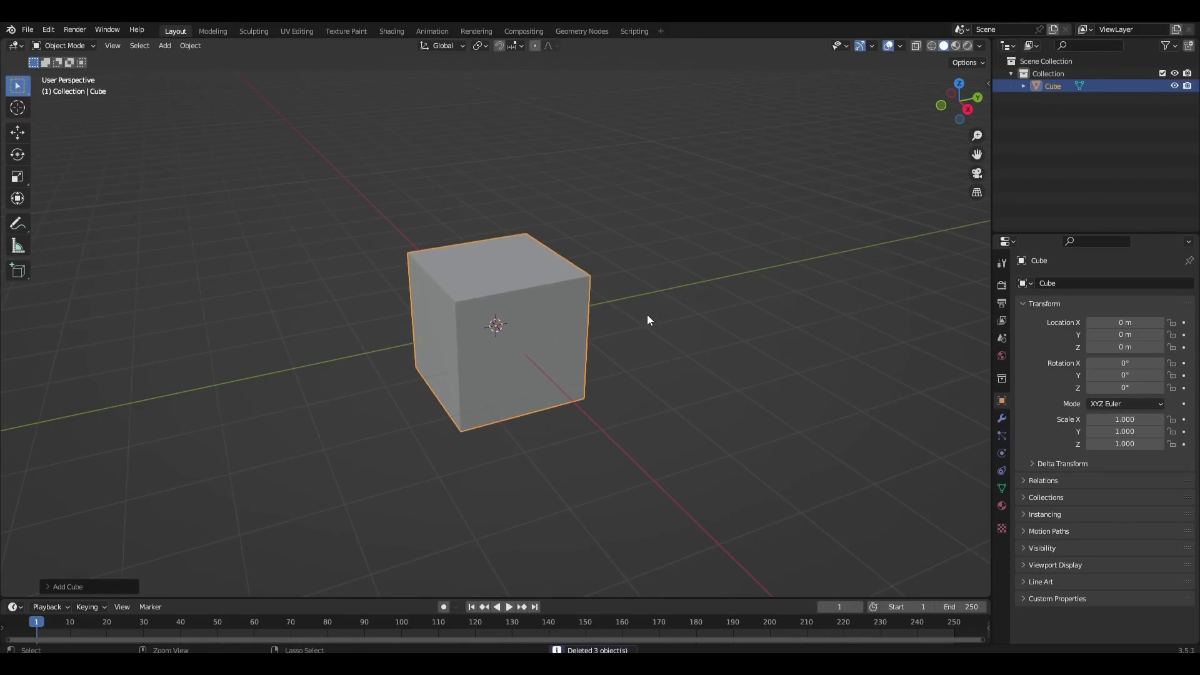
Give the cube a Simple Subdivision modifier with 5 viewport levels and apply it
key("ctrl+3")
left_click(1003, 418)
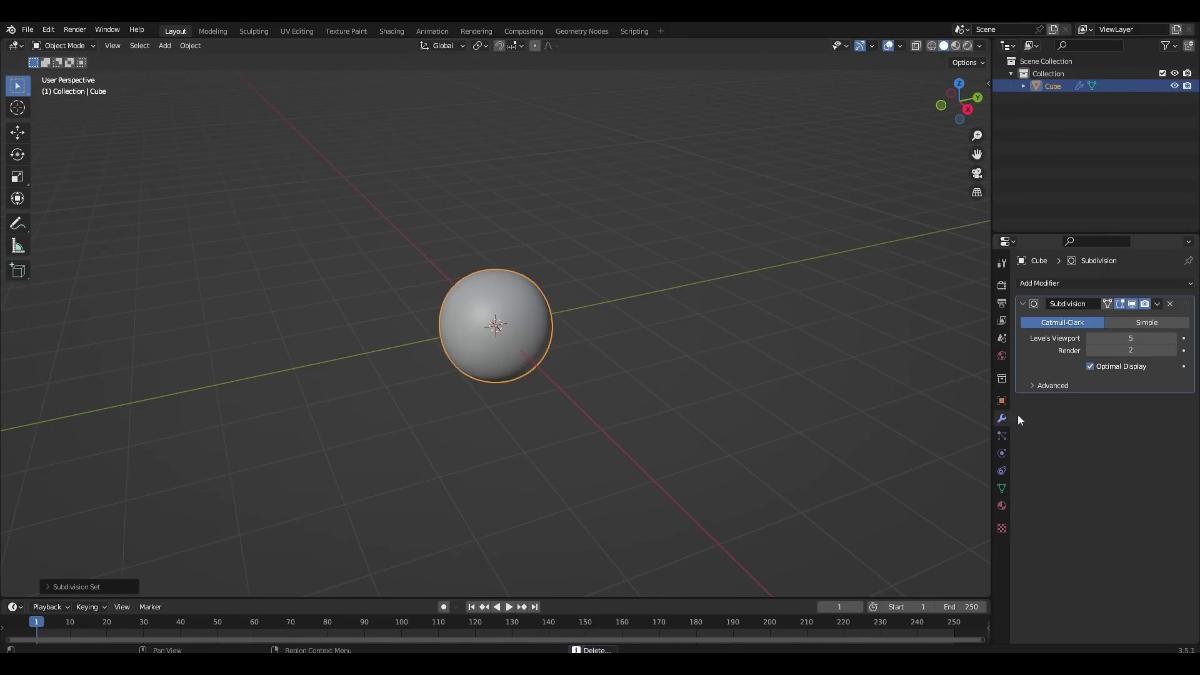
left_click(1157, 305)
left_click(1147, 322)
left_click(1157, 304)
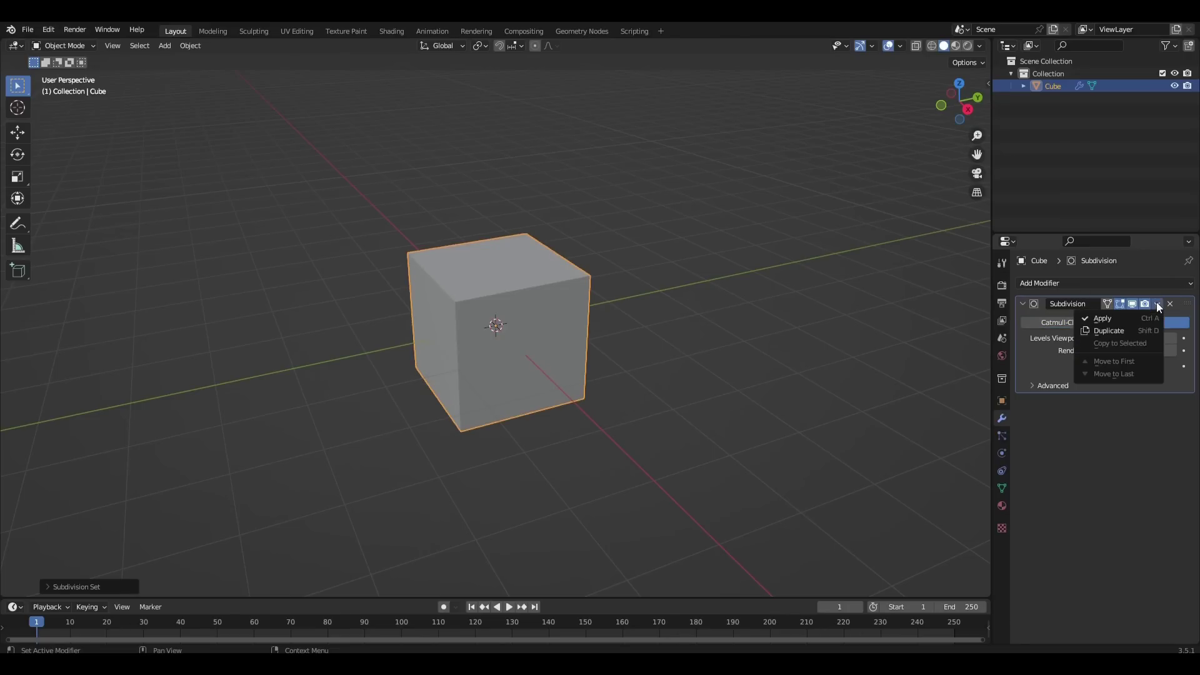
left_click(1100, 320)
In the orthographic front view, add a UV sphere and scale it down to less than half the cube's width
key("KP_1")
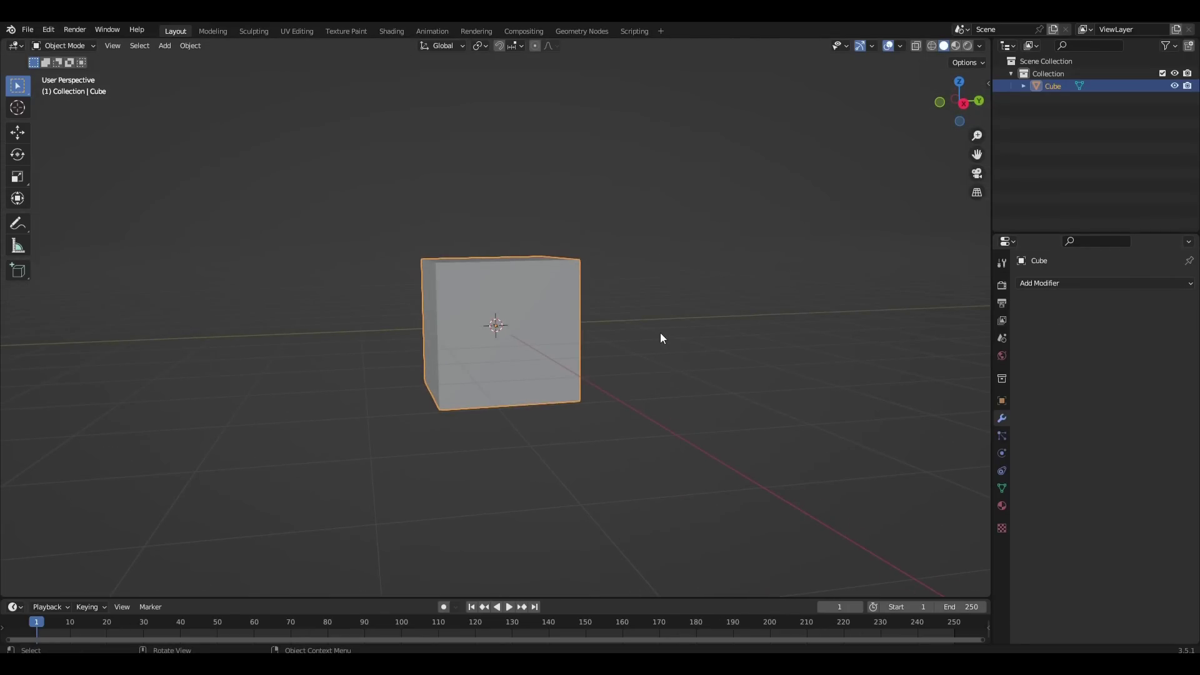
key("KP_5")
key("shift+a")
mouse_move(660, 332)
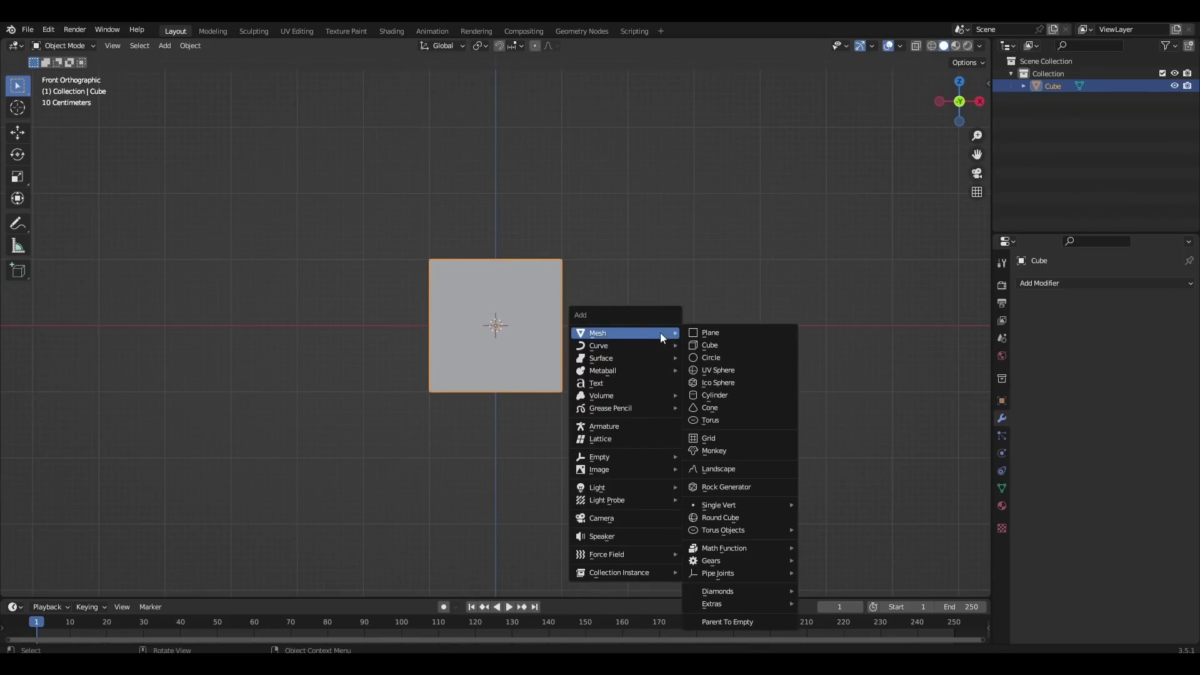
left_click(716, 370)
scroll(698, 365, "up", 3)
key("s")
left_click(587, 333)
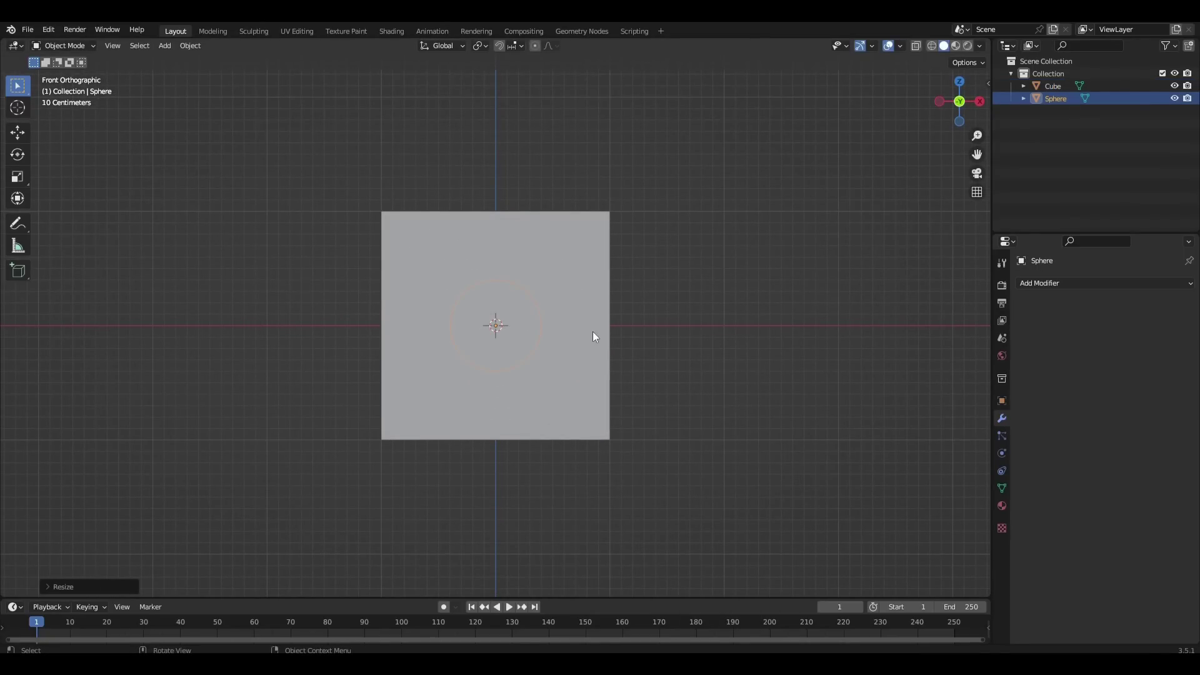
Move the sphere onto the cube's lower-left corner and shade it smooth
key("g")
left_click(475, 443)
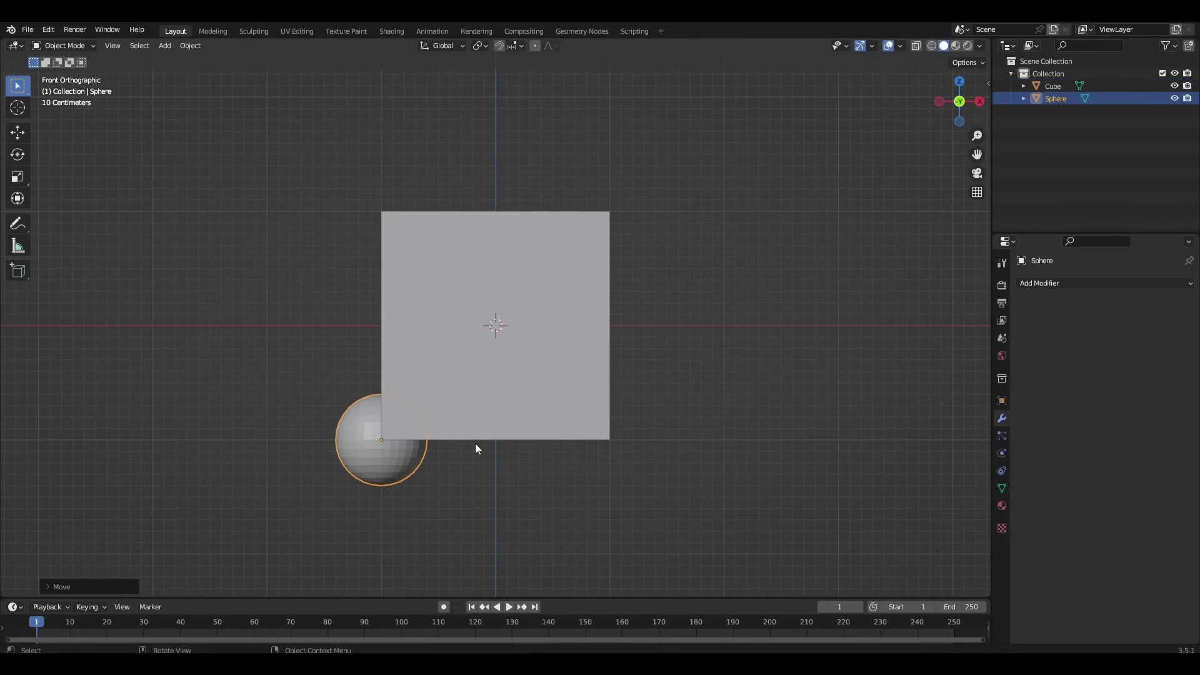
right_click(475, 445)
left_click(479, 414)
Keyframe the sphere's location at frame 1, and at frame 60 with the sphere raised along Z to the cube's upper-left corner
key("i")
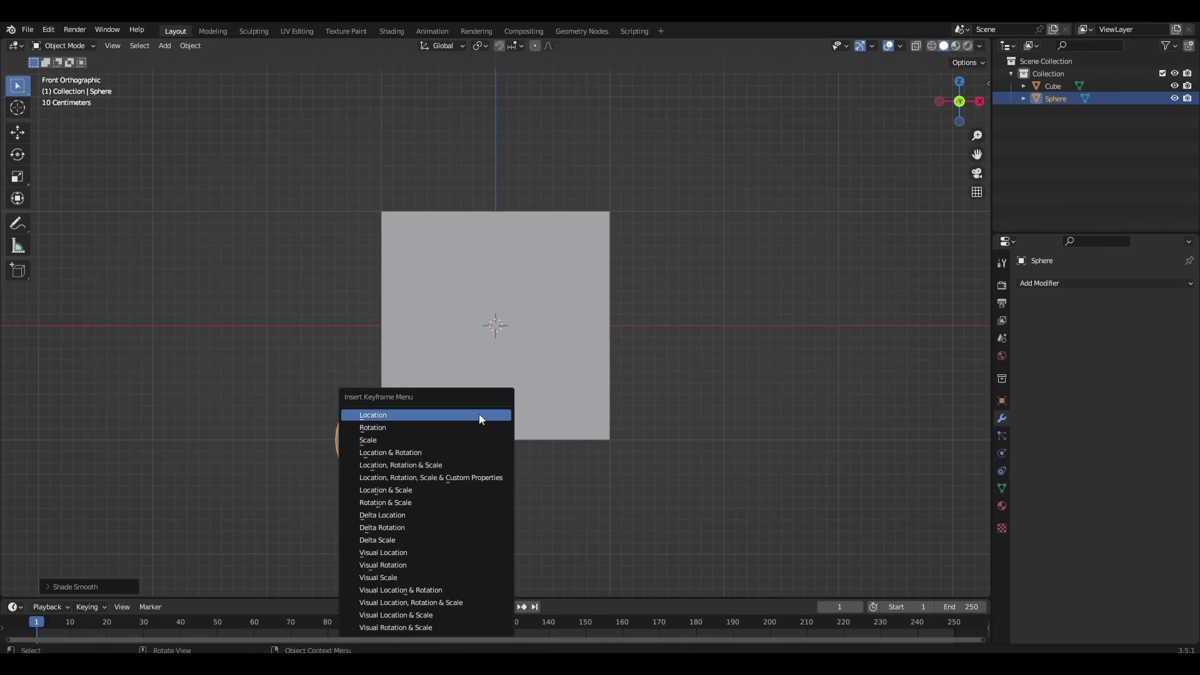
left_click(480, 416)
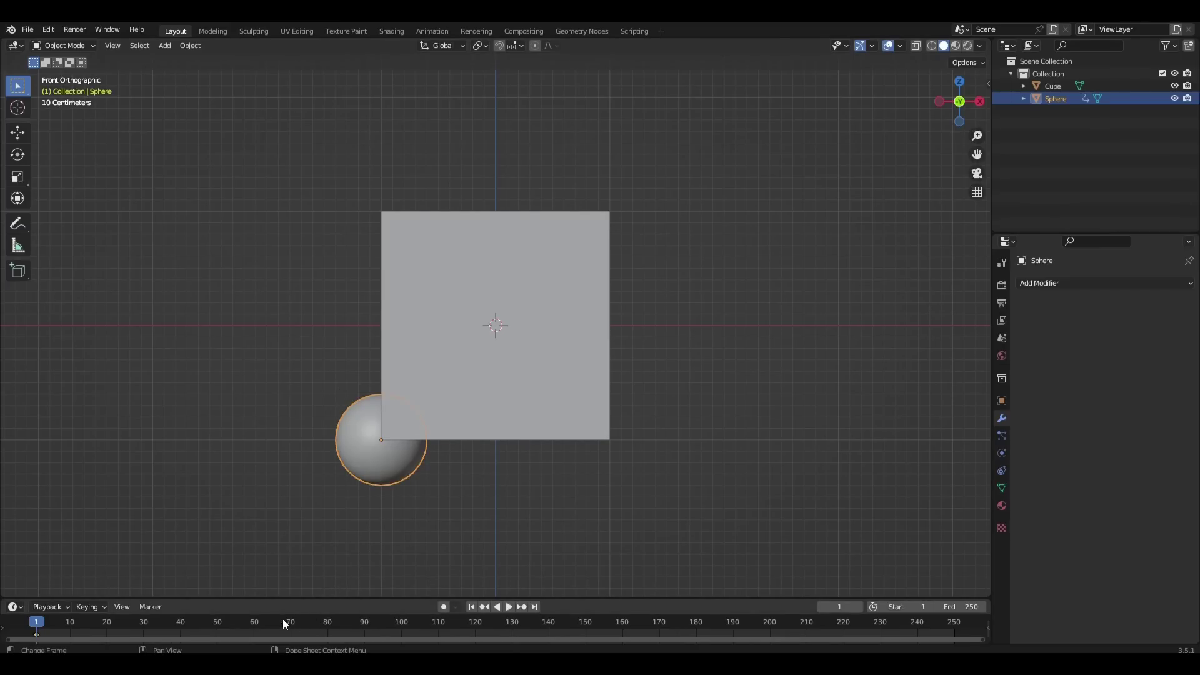
key("g")
key("z")
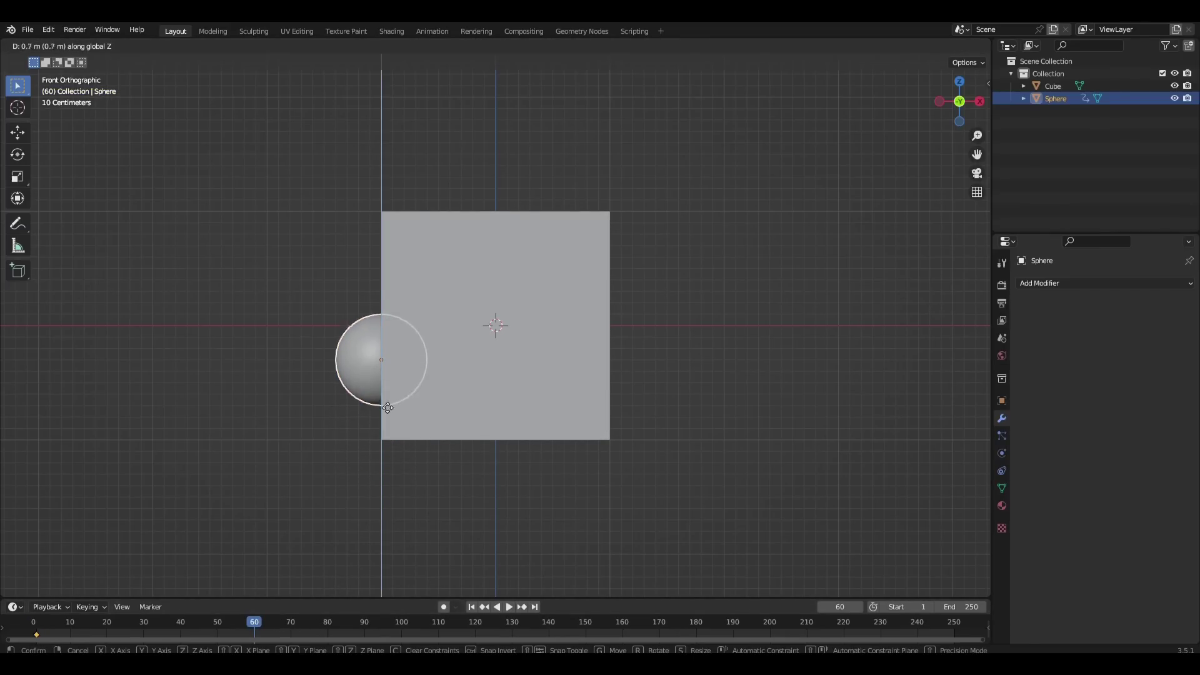
left_click(399, 285)
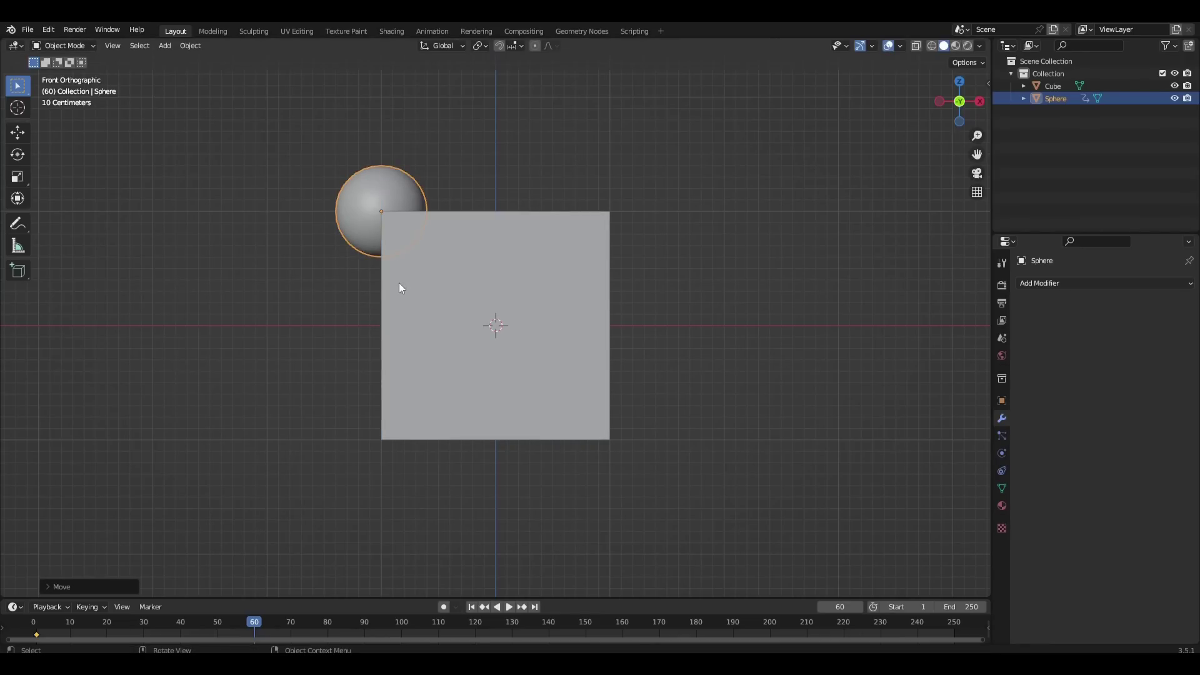
key("i")
left_click(399, 283)
At frame 120, move the sphere along X to the cube's upper-right corner and keyframe its location
left_click(472, 625)
key("Right")
key("g")
key("x")
left_click(713, 381)
key("i")
left_click(712, 383)
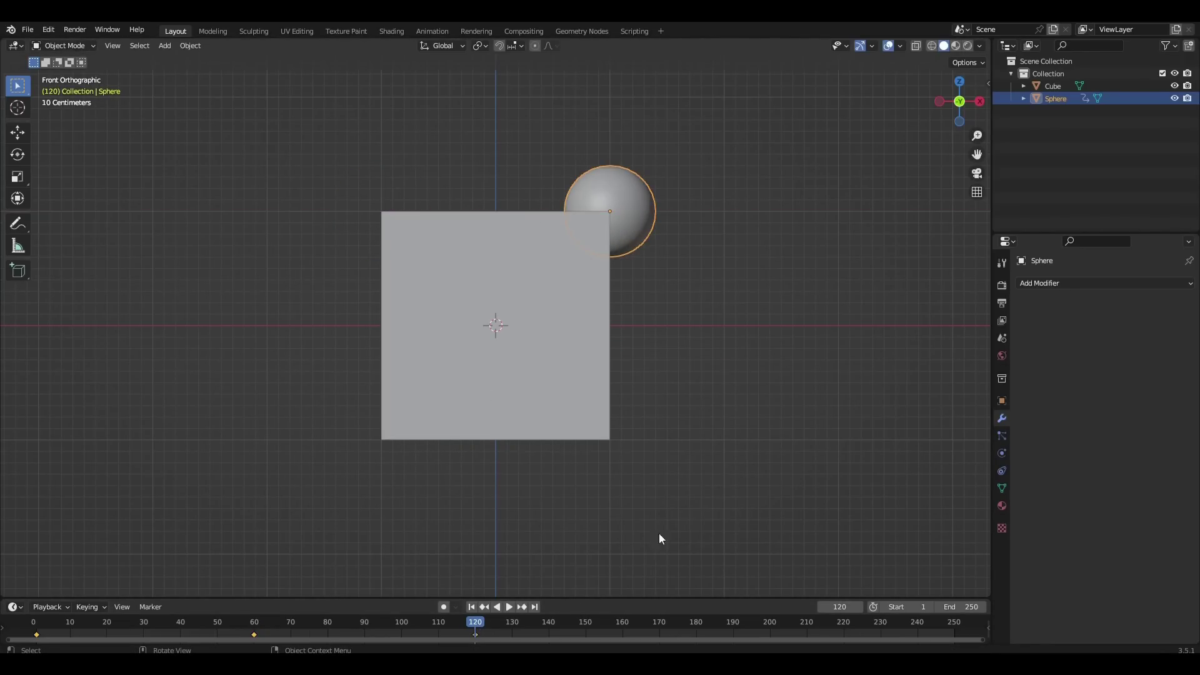
At frame 180, move the sphere down along Z to the cube's lower-right corner and keyframe its location
left_click(696, 625)
key("g")
key("z")
left_click(646, 518)
key("i")
left_click(645, 516)
At frame 240, move the sphere along X back to the cube's lower-left corner and keyframe its location
left_click(917, 622)
key("g")
key("x")
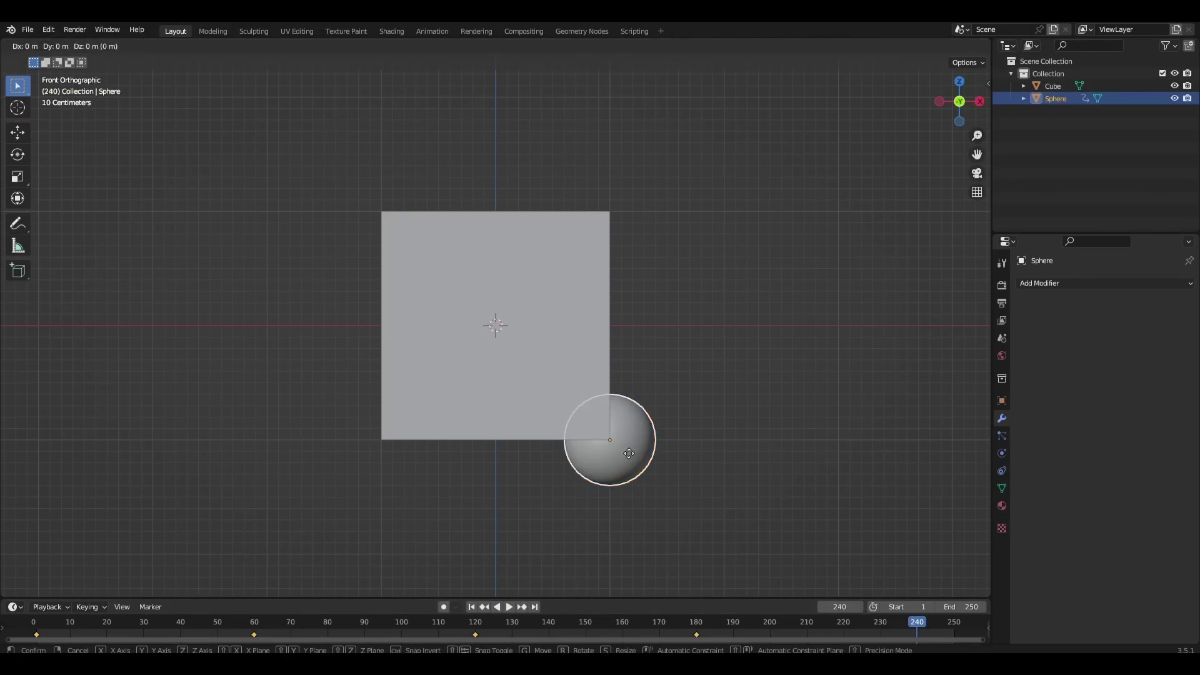
left_click(403, 452)
key("i")
left_click(403, 452)
Set the scene's end frame to 240 and return to the first frame
left_click(960, 607)
type("240")
key("Return")
left_click(471, 608)
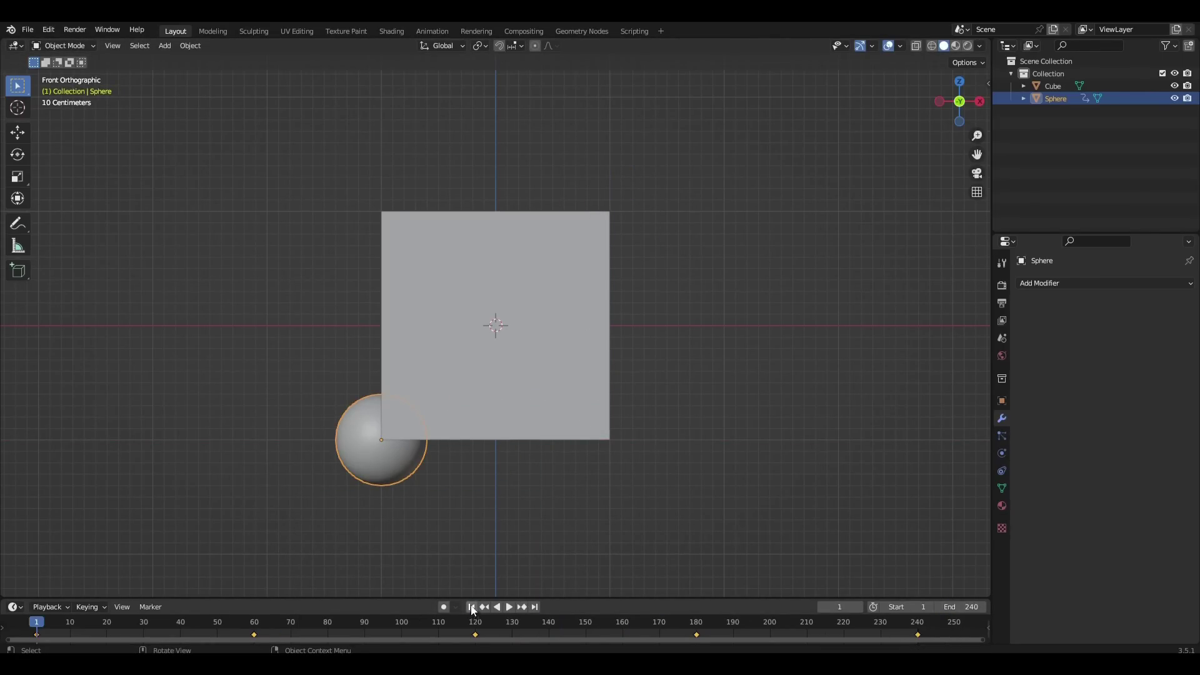
Enable Dynamic Paint physics on the cube and make it a canvas
left_click(459, 401)
middle_click_drag(678, 421, 708, 440)
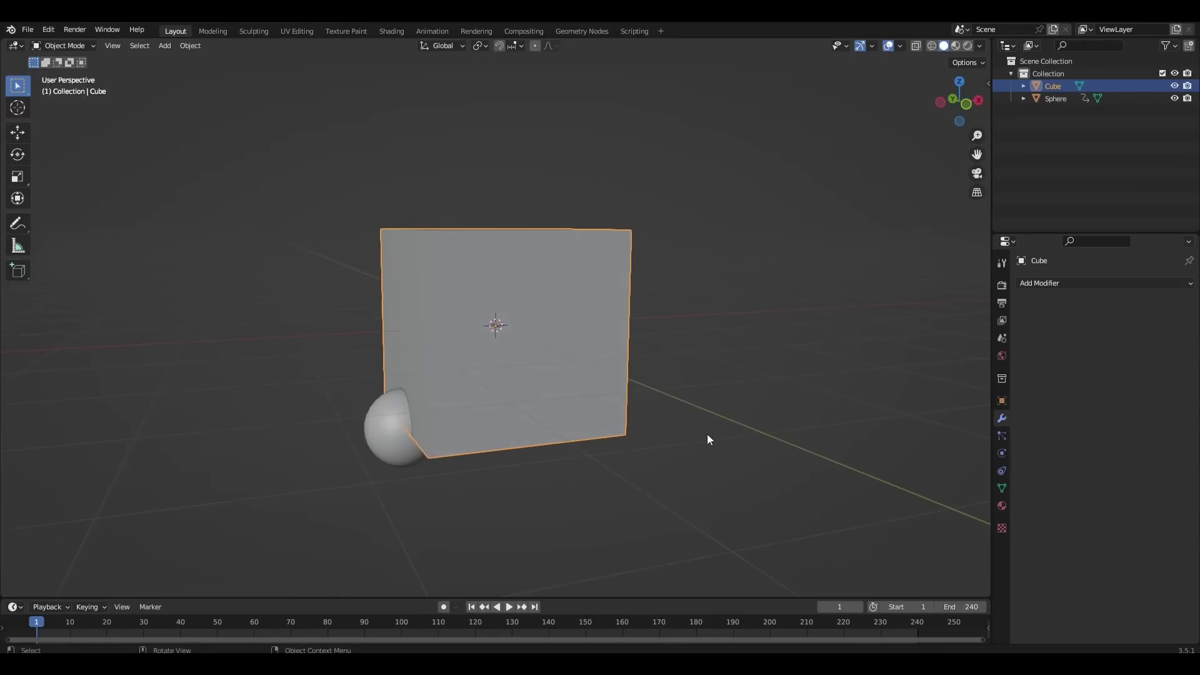
left_click(1003, 452)
left_click(1061, 325)
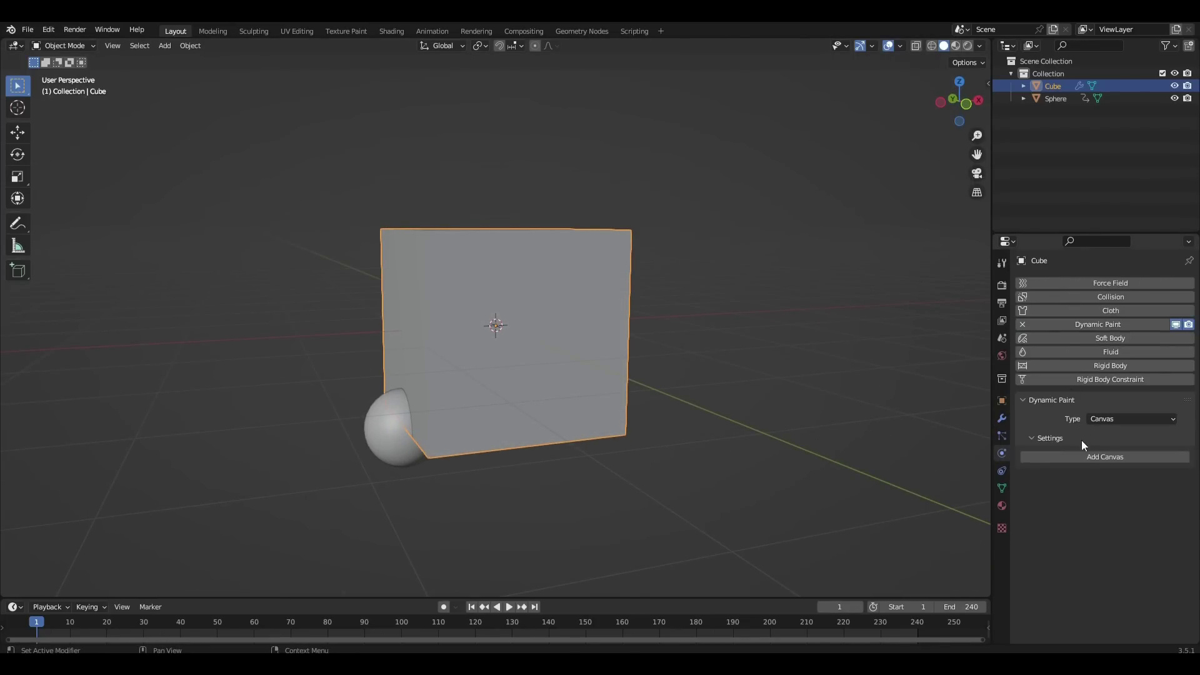
left_click(1077, 459)
scroll(1079, 500, "down", 3)
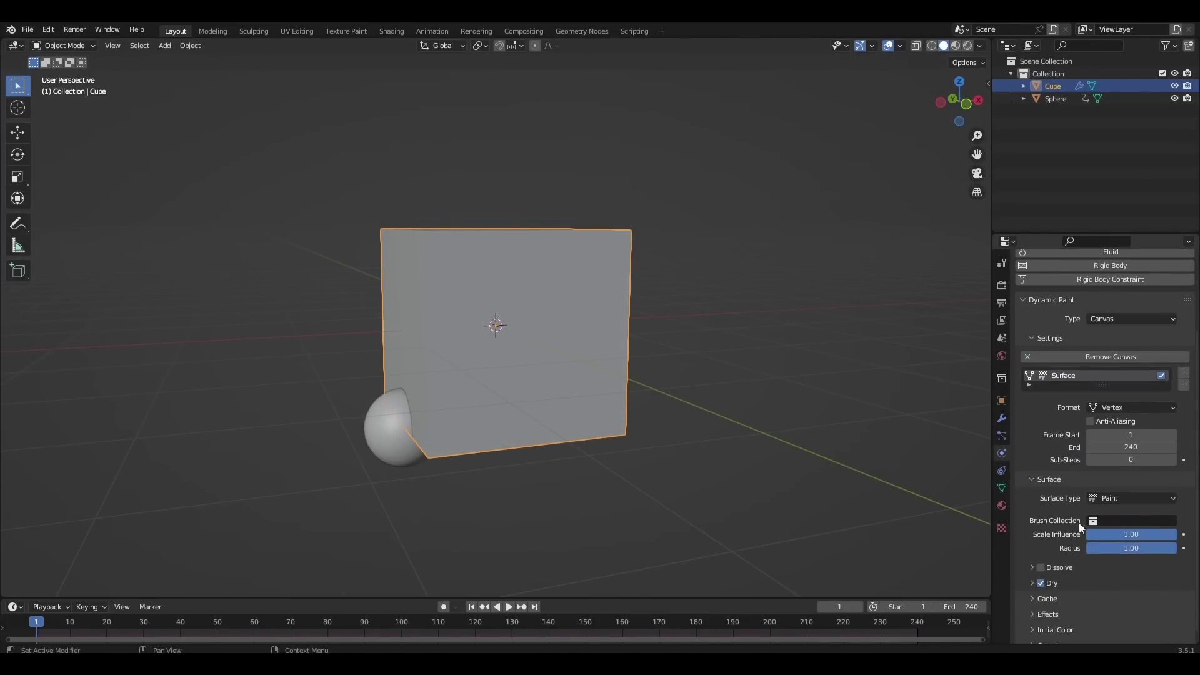
Set the cube canvas's surface type to Waves and expand its Cache settings
left_click(1105, 500)
left_click(1105, 553)
scroll(1065, 563, "down", 1)
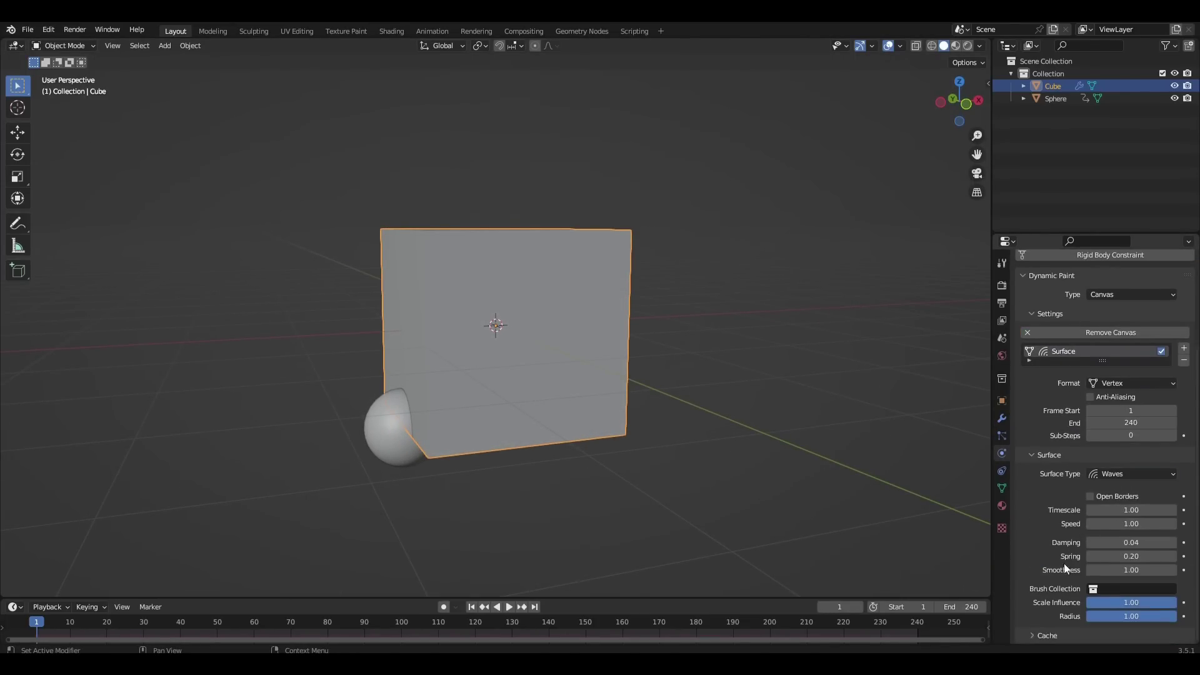
left_click(1041, 634)
scroll(1041, 625, "down", 5)
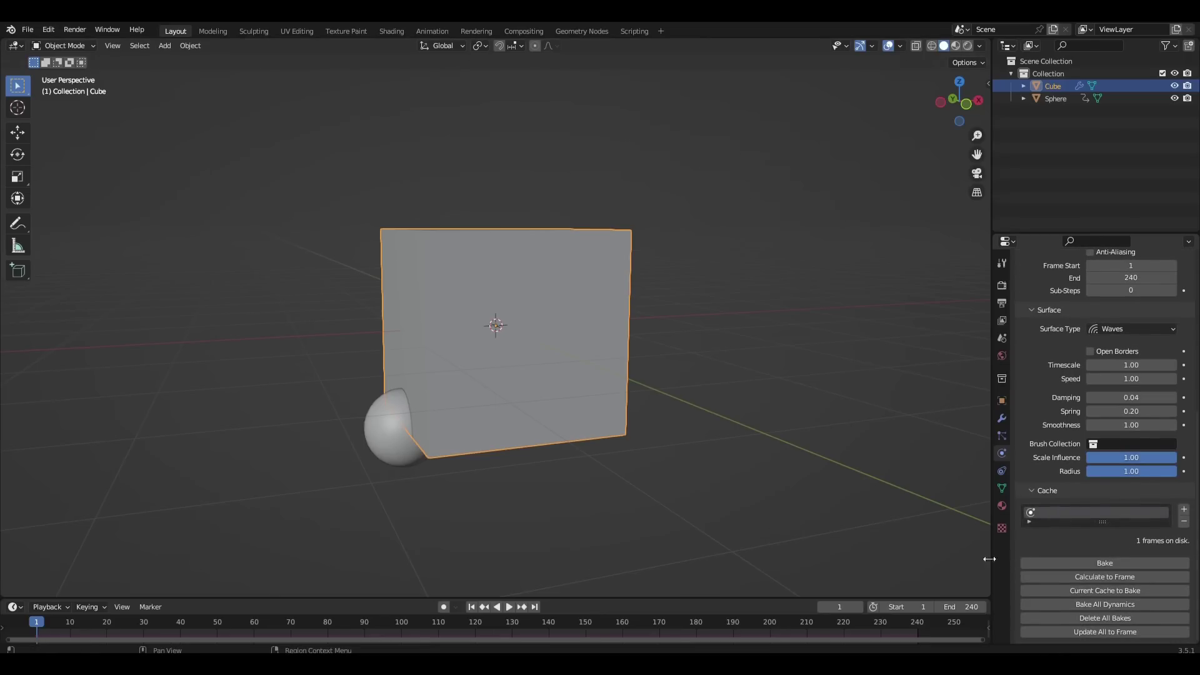
Enable Dynamic Paint physics on the sphere with type Brush and add the brush
left_click(389, 441)
left_click(1049, 319)
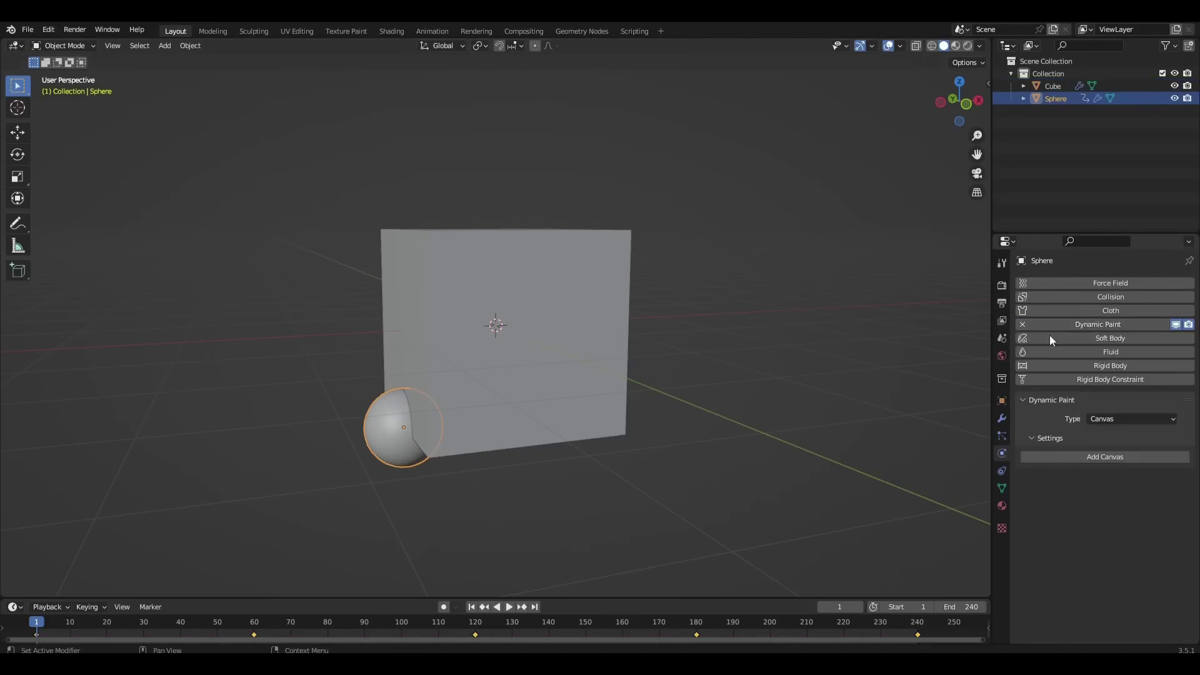
left_click(1094, 414)
left_click(1102, 445)
left_click(1092, 459)
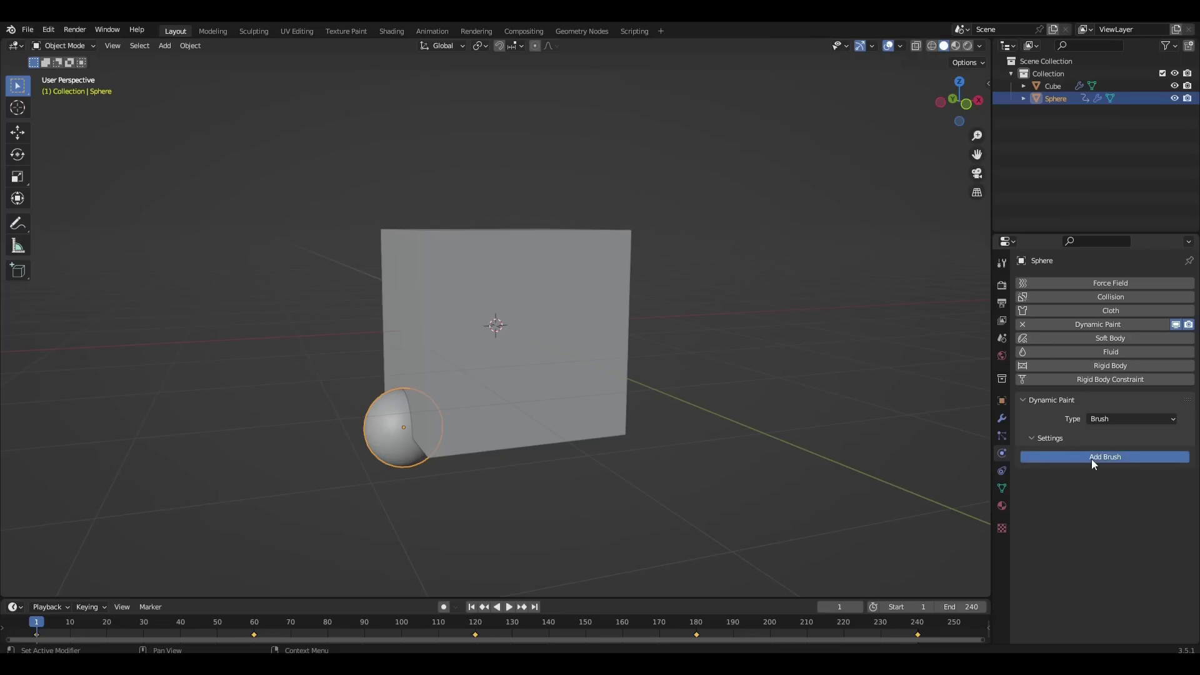
Select the cube and shade it smooth
left_click(573, 392)
scroll(1083, 520, "down", 10)
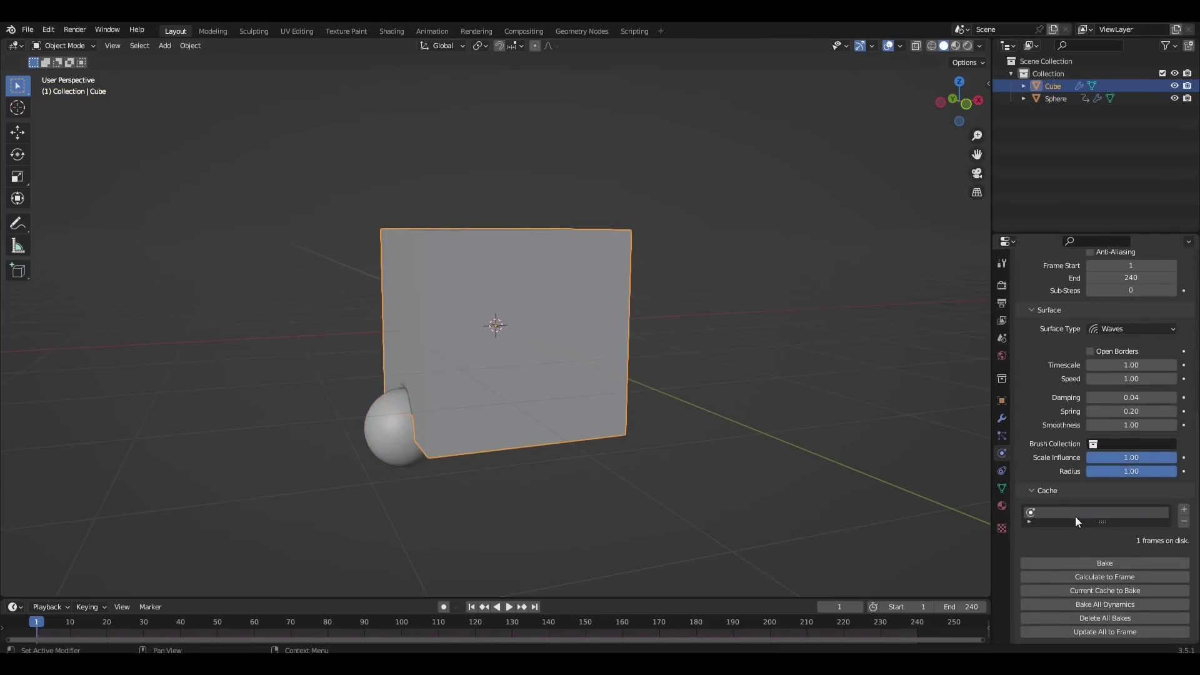
middle_click_drag(647, 459, 542, 439)
scroll(488, 422, "up", 2)
right_click(503, 402)
left_click(503, 403)
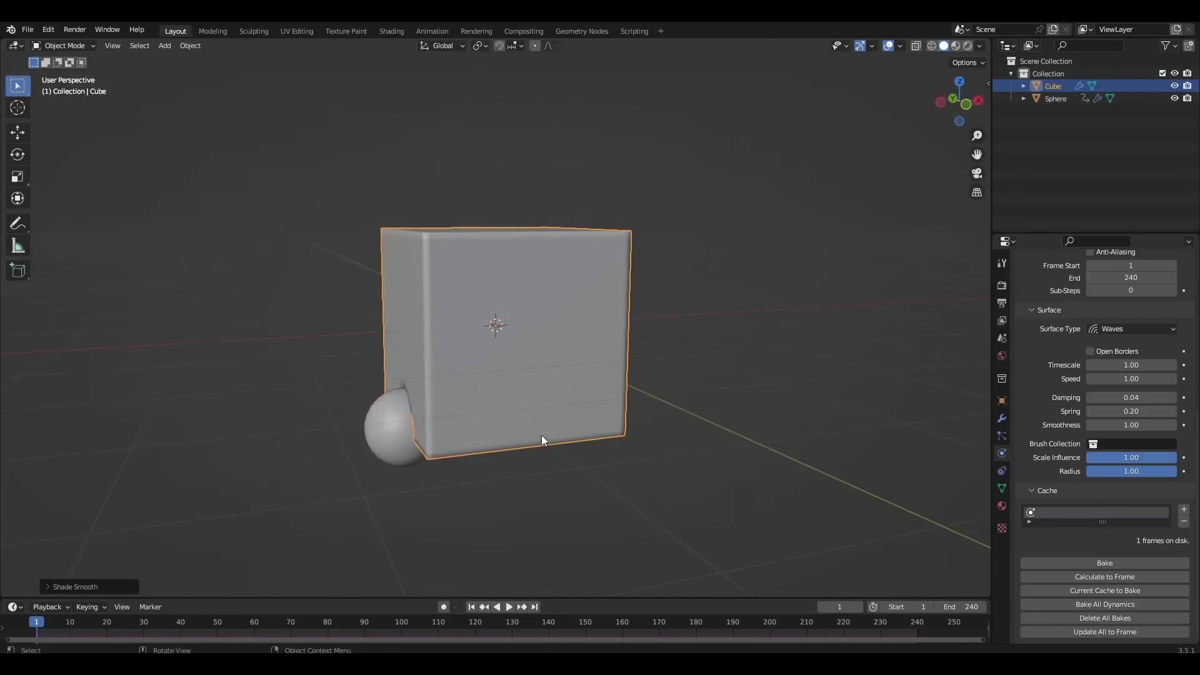
Bake the cube's Dynamic Paint wave cache and play the animation to check the ripples from several angles
left_click(1081, 564)
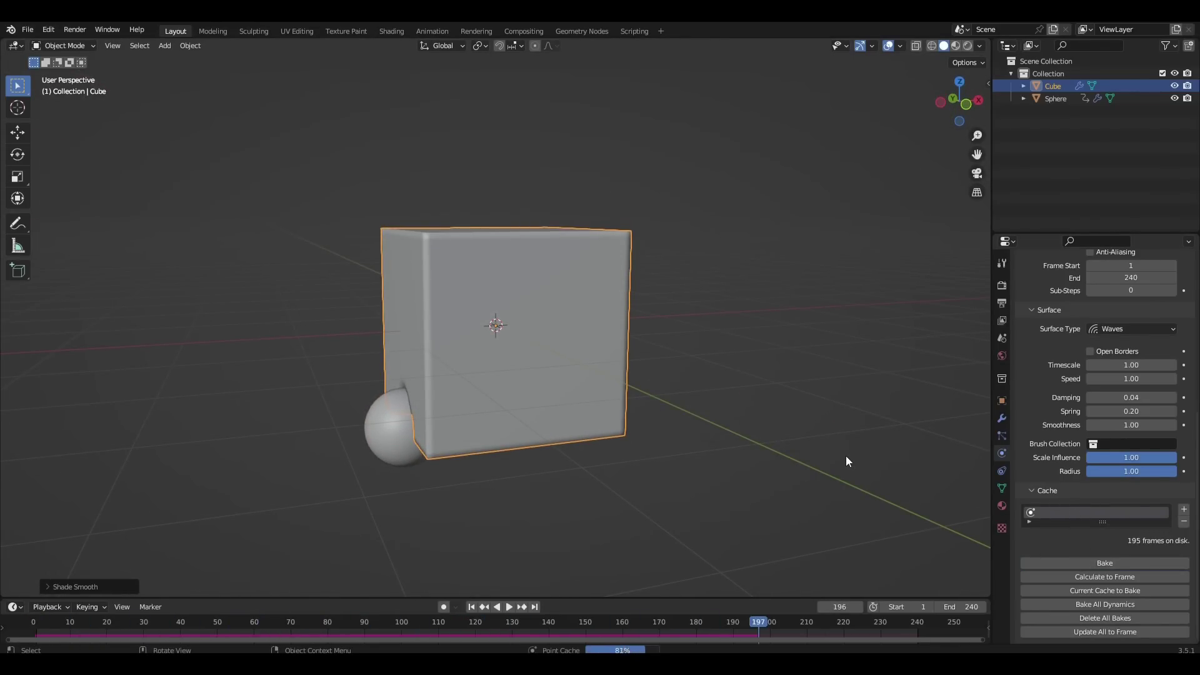
key("space")
middle_click_drag(591, 403, 629, 392)
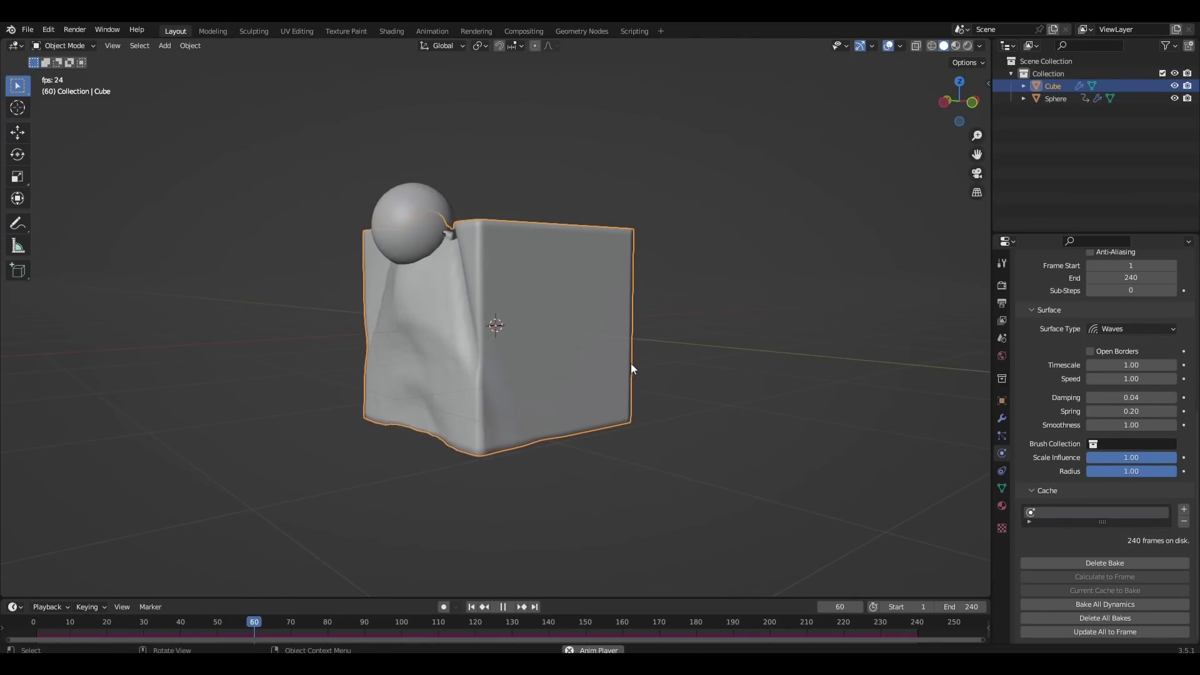
middle_click_drag(622, 375, 503, 318)
key("space")
Add a Catmull-Clark Subdivision modifier with 2 viewport levels to the cube and play back the smoothed wave animation
key("ctrl+2")
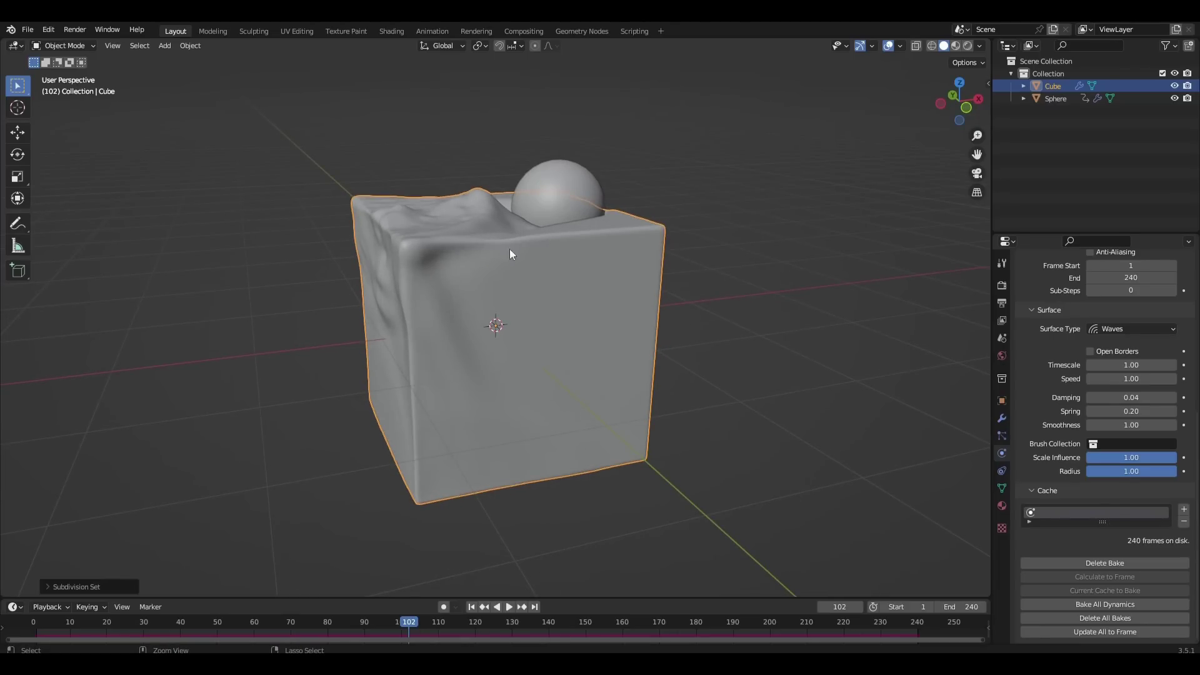
left_click(1002, 417)
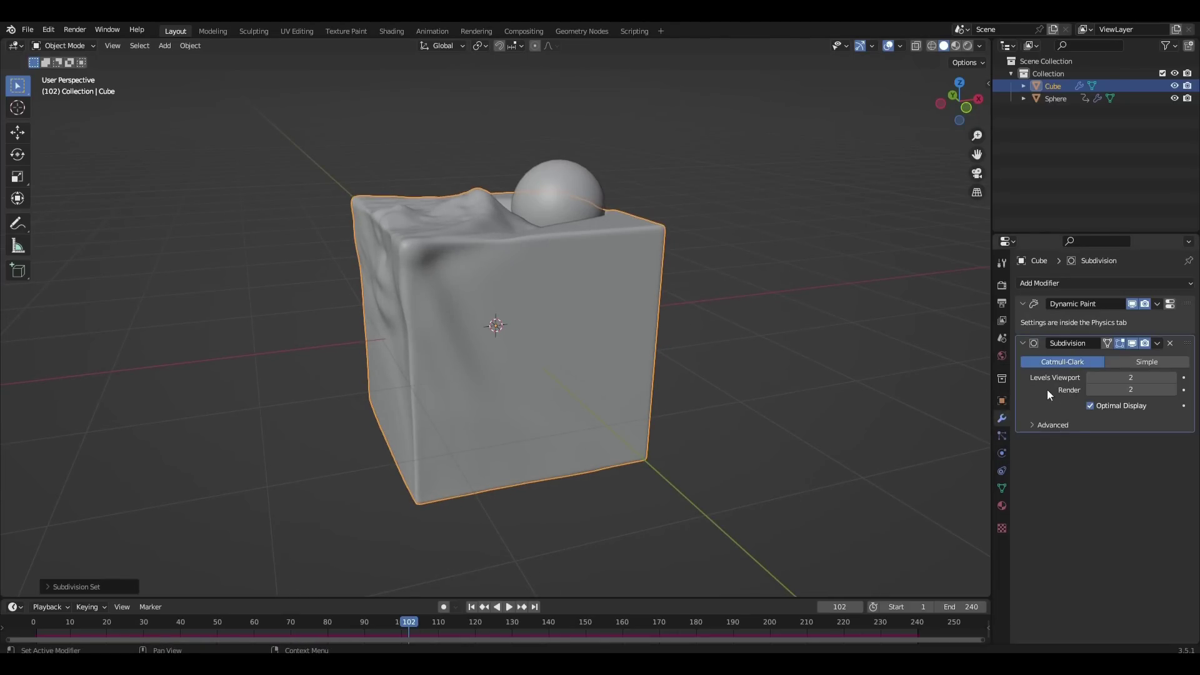
key("space")
middle_click_drag(702, 366, 718, 337)
scroll(717, 346, "down", 2)
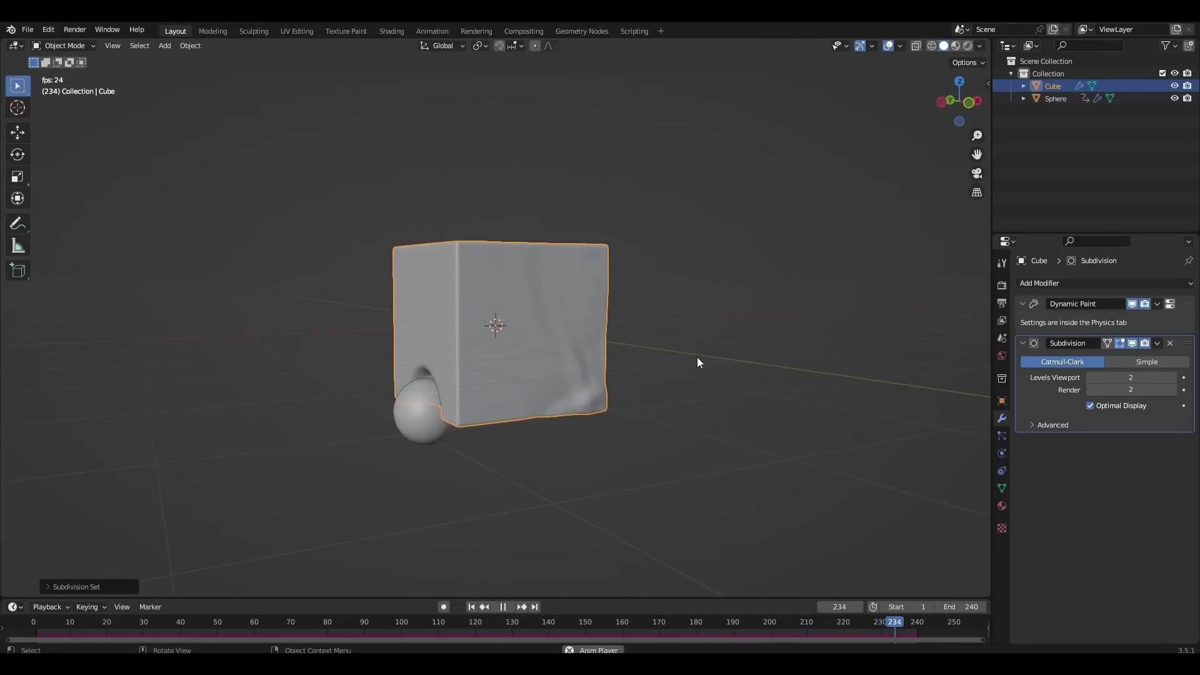
left_click(502, 606)
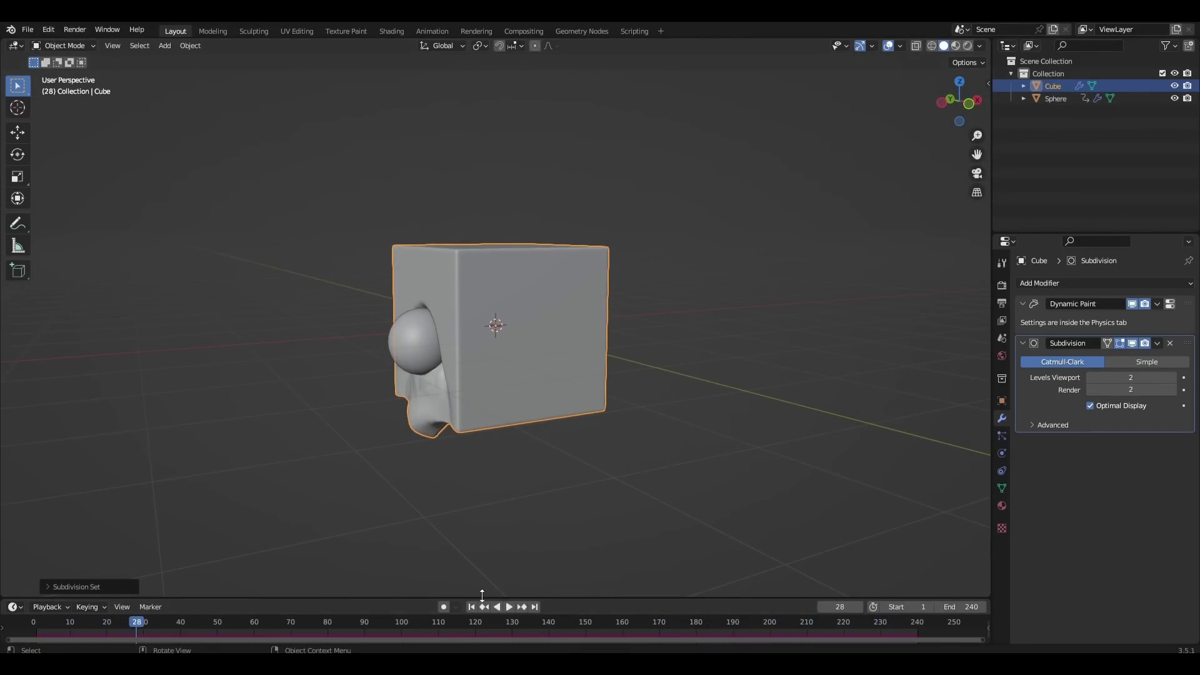
left_click(509, 607)
middle_click_drag(512, 408, 515, 410)
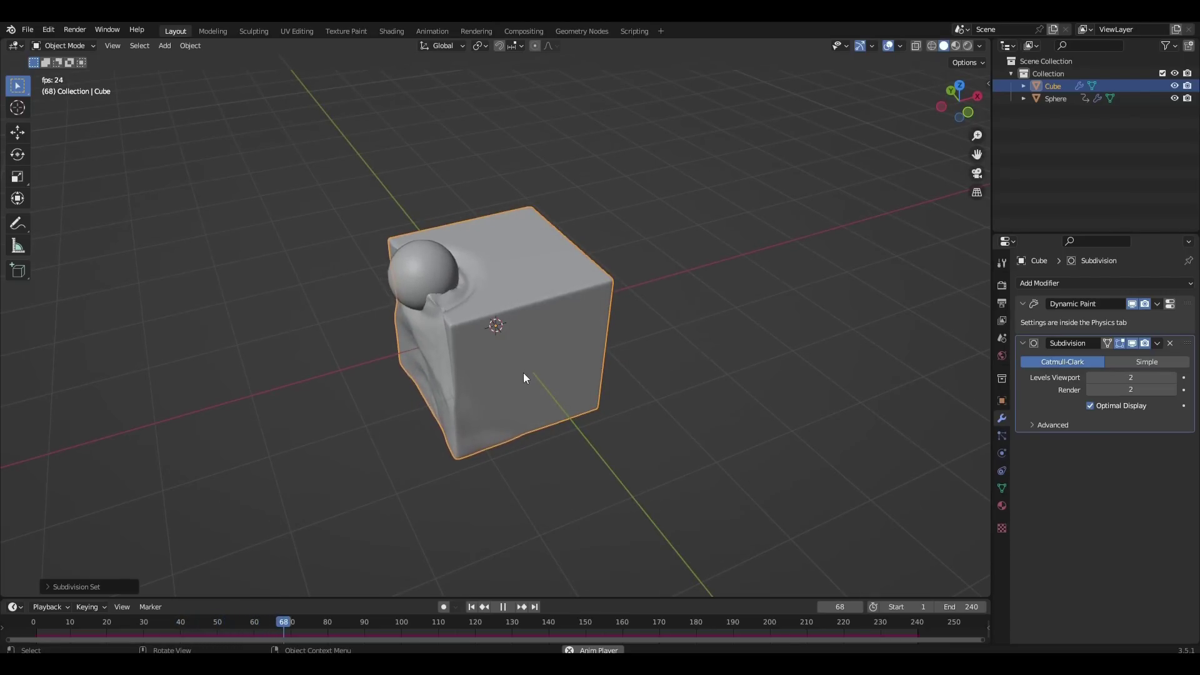
key("space")
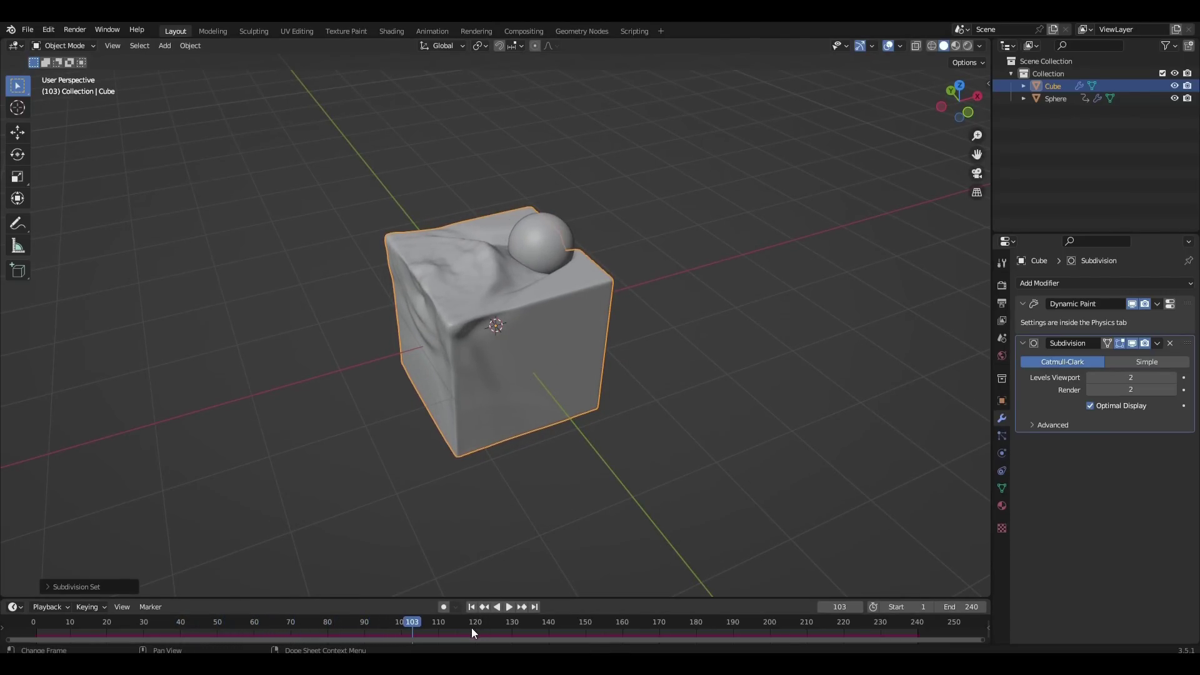
Go to frame 99 on the timeline and add a mesh plane to the scene
left_click_drag(411, 624, 396, 626)
middle_click_drag(475, 519, 729, 347)
left_click(685, 408)
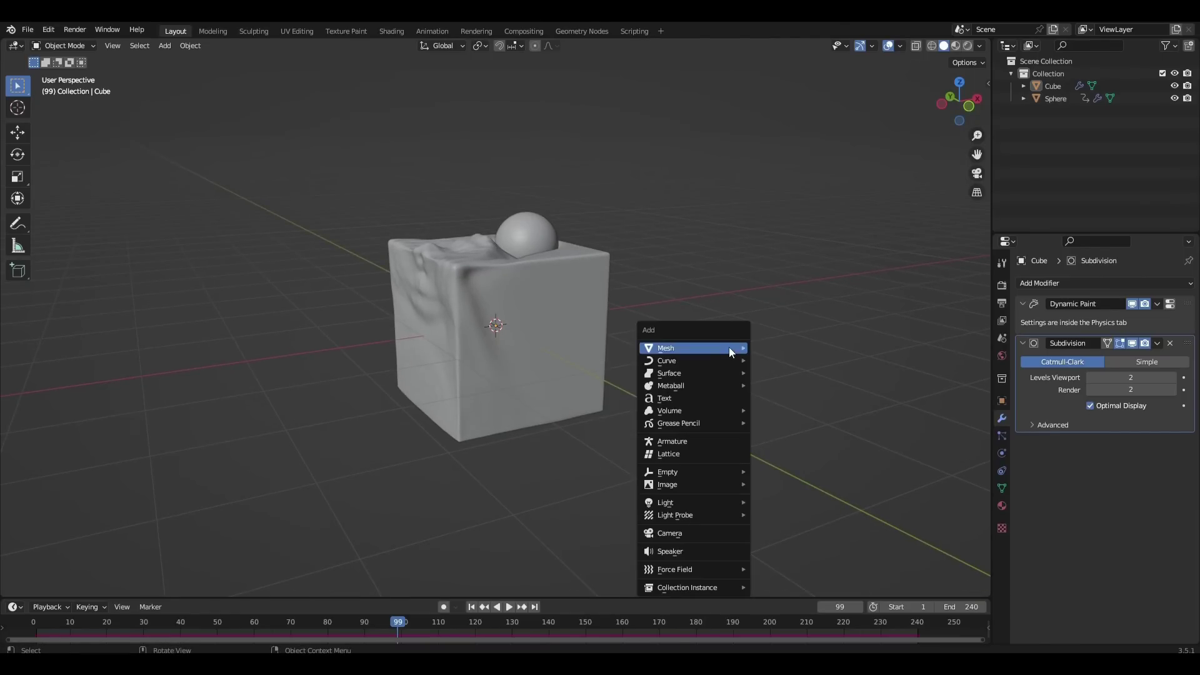
key("shift+a")
mouse_move(729, 348)
left_click(789, 57)
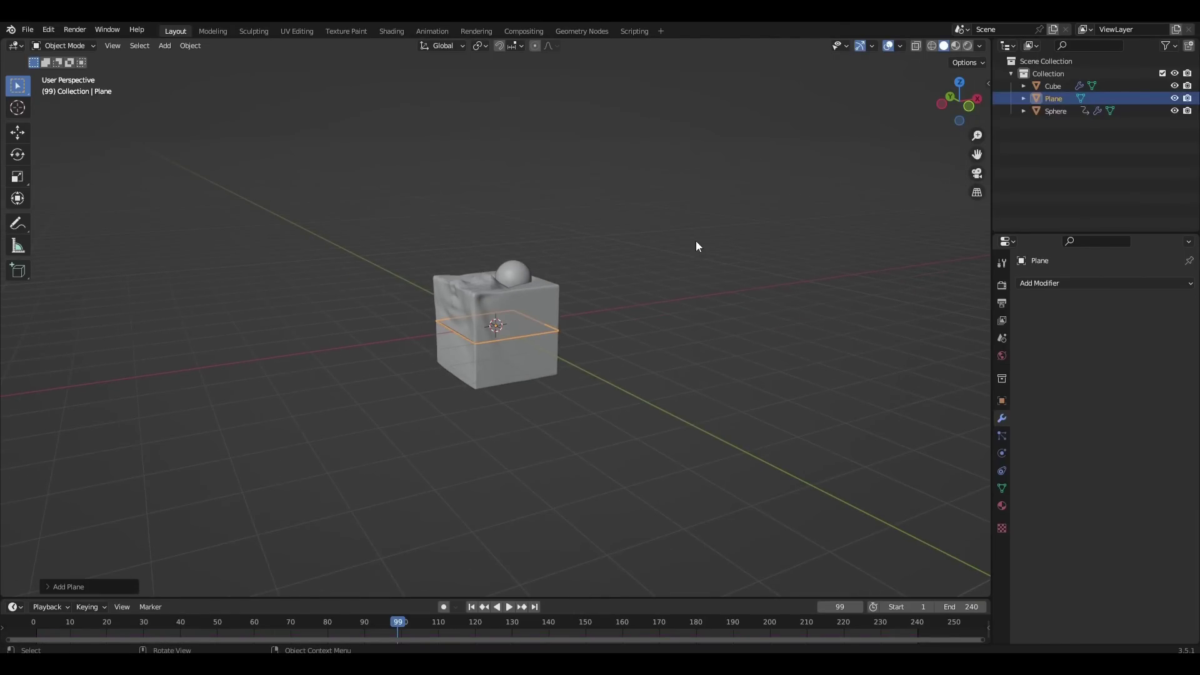
In the front view, move the plane down along Z to sit a short distance below the cube
key("KP_1")
key("g")
key("z")
left_click(691, 331)
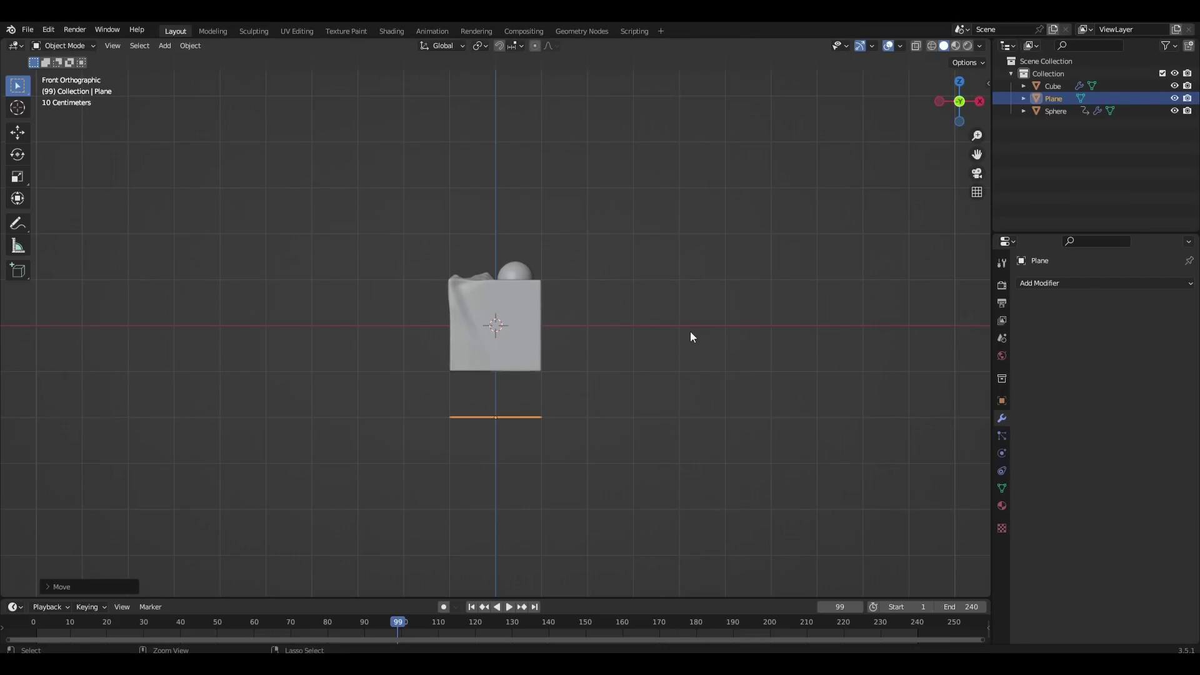
Scale the plane up until it forms a wide floor extending far beyond the cube
middle_click_drag(690, 332, 813, 388)
key("s")
left_click(931, 403)
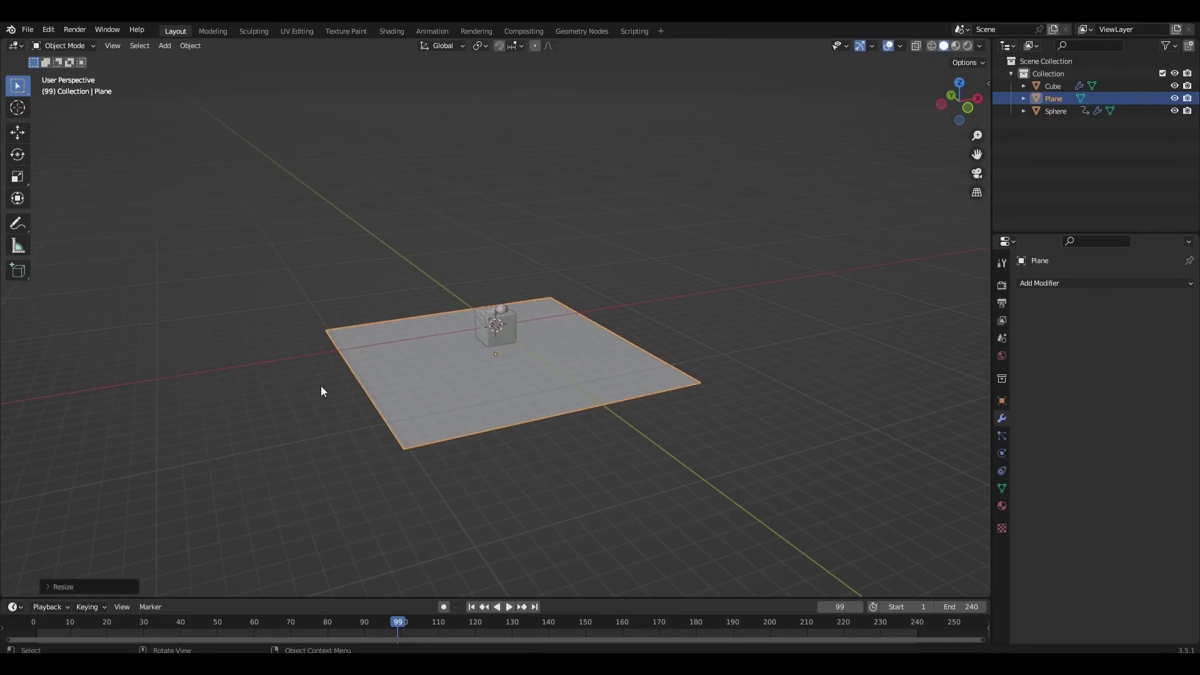
key("s")
left_click(53, 429)
In Edit Mode, extrude the plane's back edge upward along Z to form a tall backdrop wall
key("Tab")
left_click(457, 261)
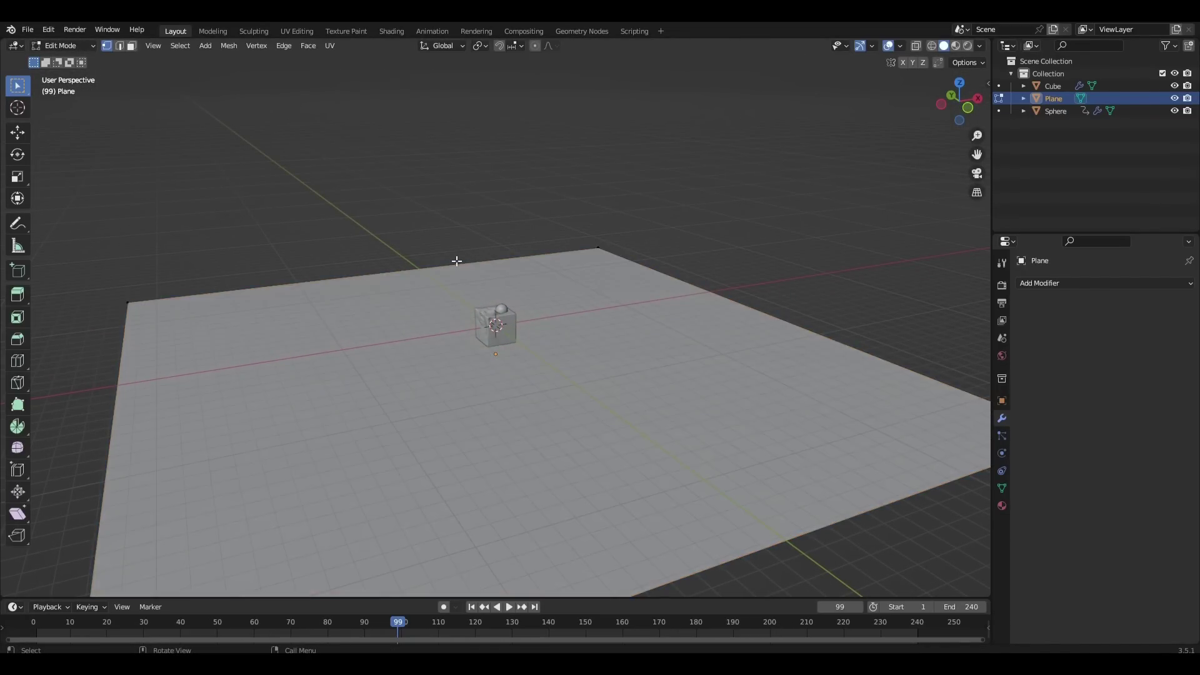
left_click(454, 260)
key("e")
key("z")
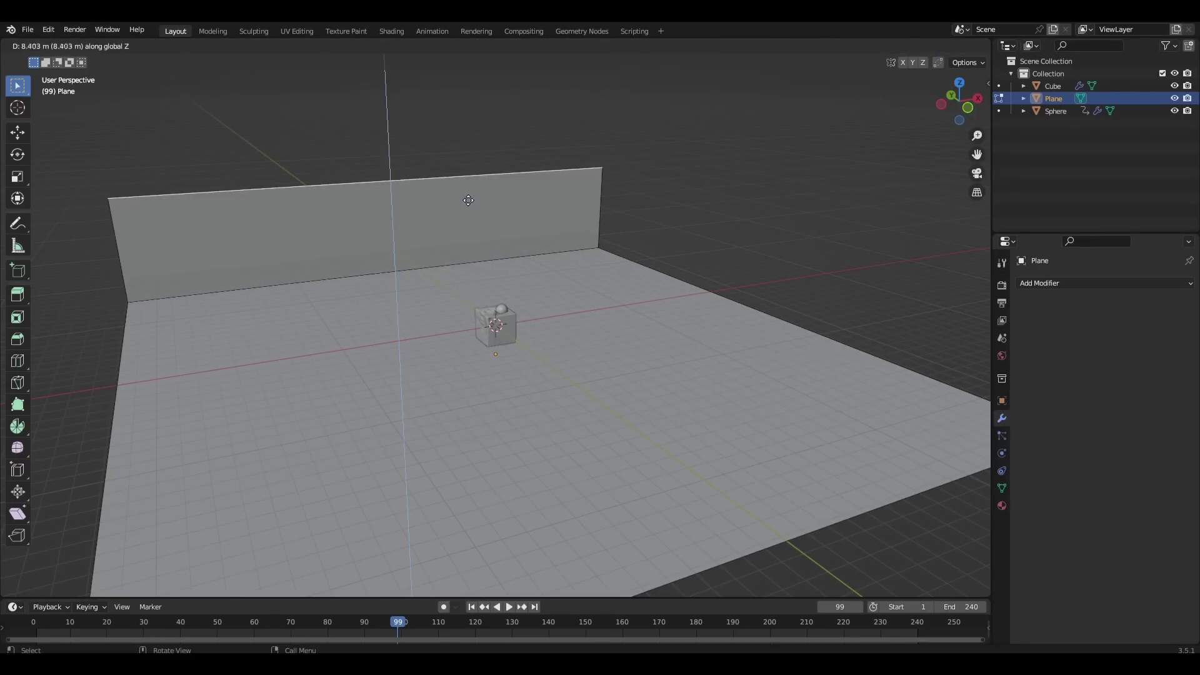
left_click(463, 150)
Bevel the edge between the floor and back wall with 7 segments to form a wide curved transition
left_click(454, 267)
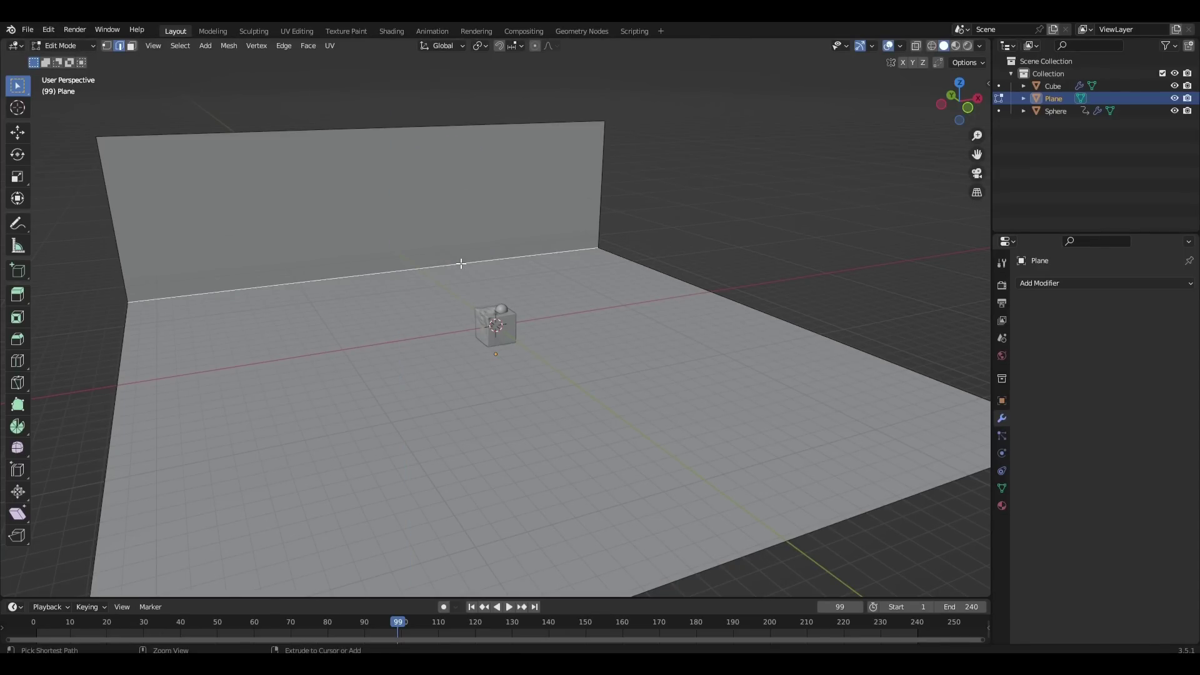
key("ctrl+b")
scroll(538, 340, "up", 6)
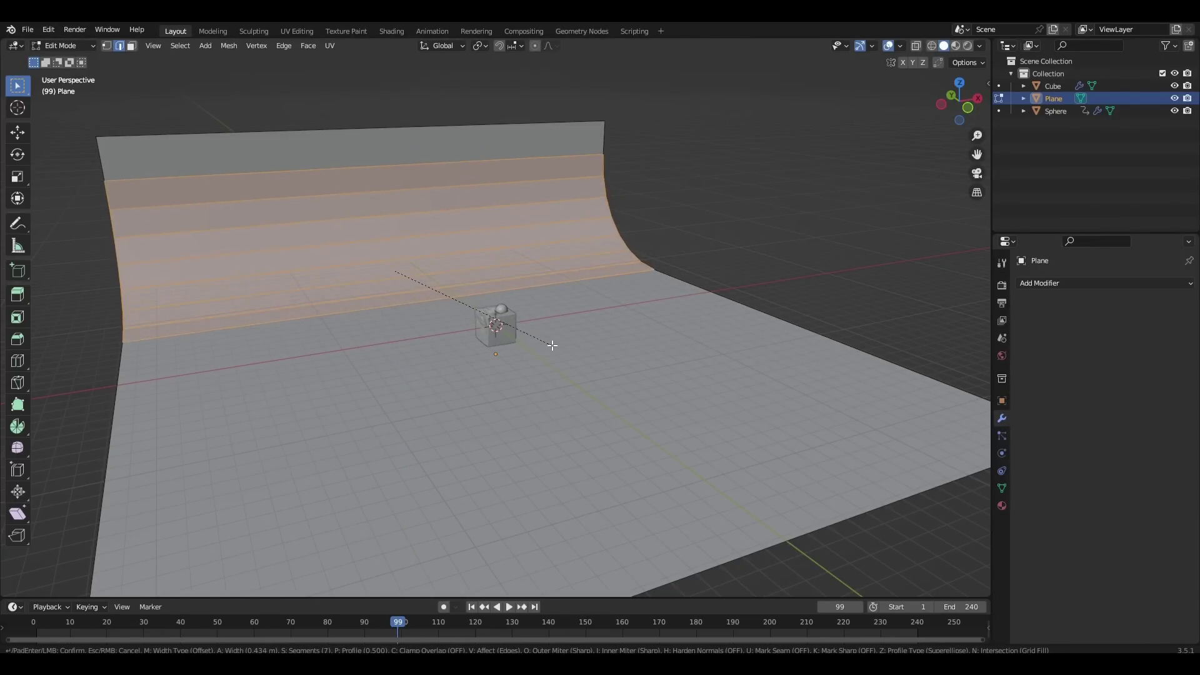
left_click(554, 345)
Return to Object Mode and apply Shade Smooth to the curved backdrop
key("Tab")
scroll(575, 342, "up", 6)
right_click(598, 330)
left_click(598, 330)
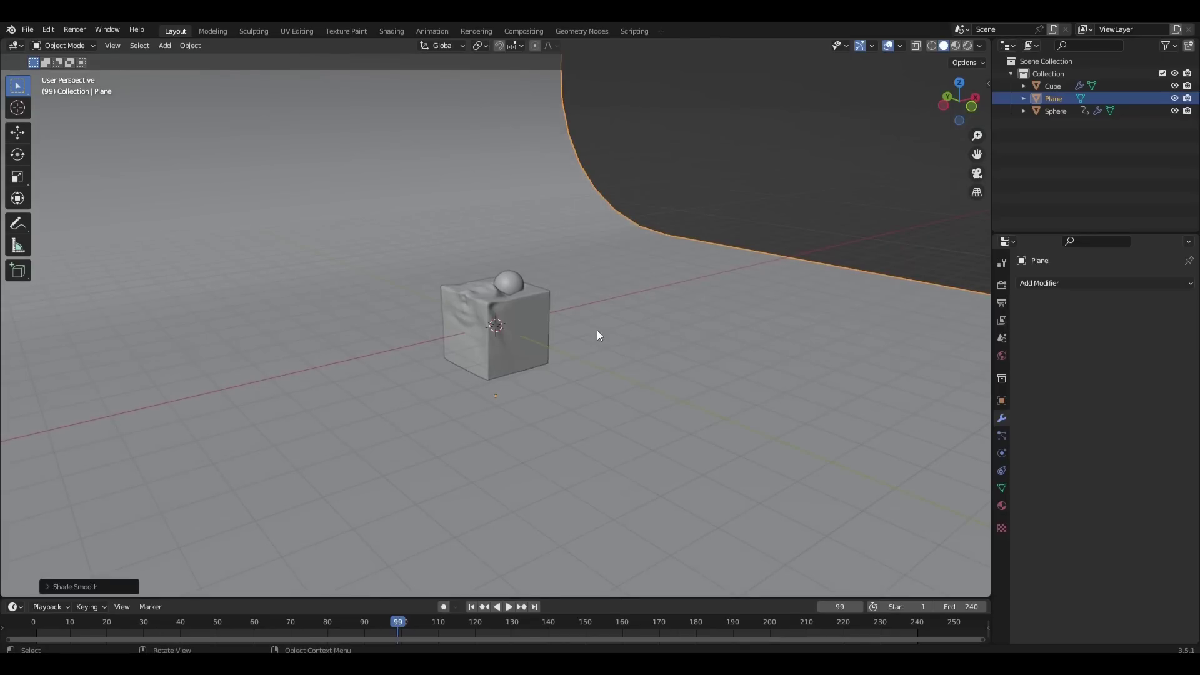
Widen the backdrop by moving its side edge loop outward along X, then return to Object Mode
middle_click_drag(632, 298, 618, 314, "shift")
scroll(618, 314, "up", 1)
scroll(618, 314, "down", 3)
key("Tab")
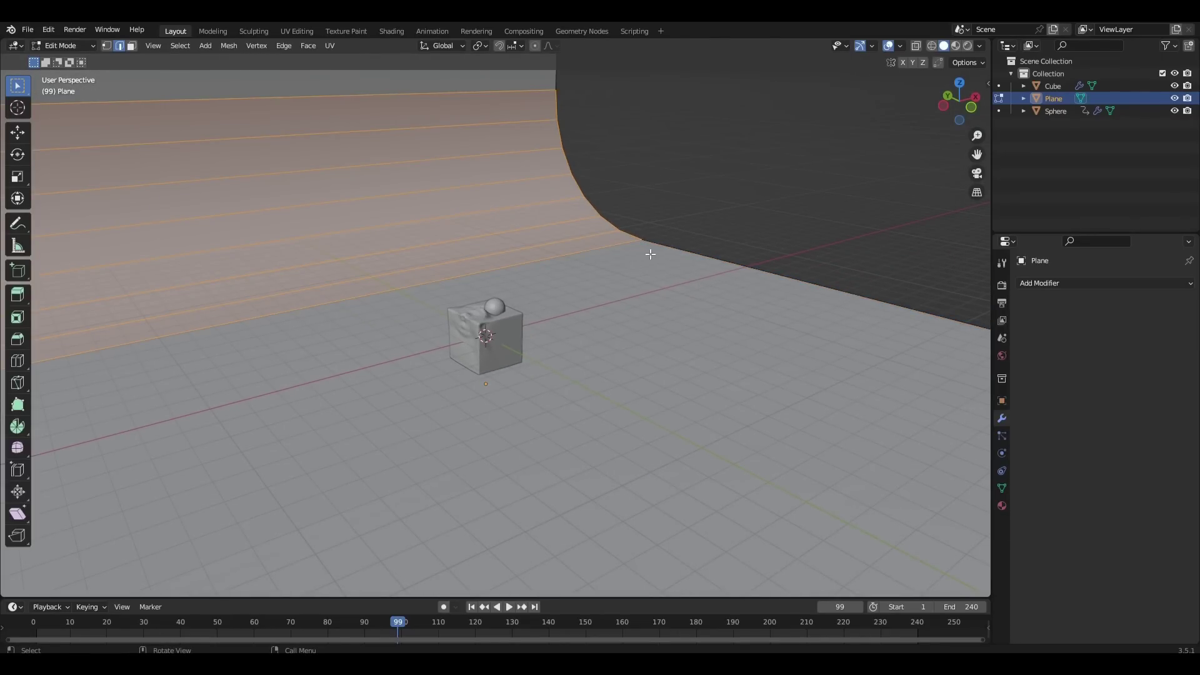
left_click(660, 247, "alt")
key("g")
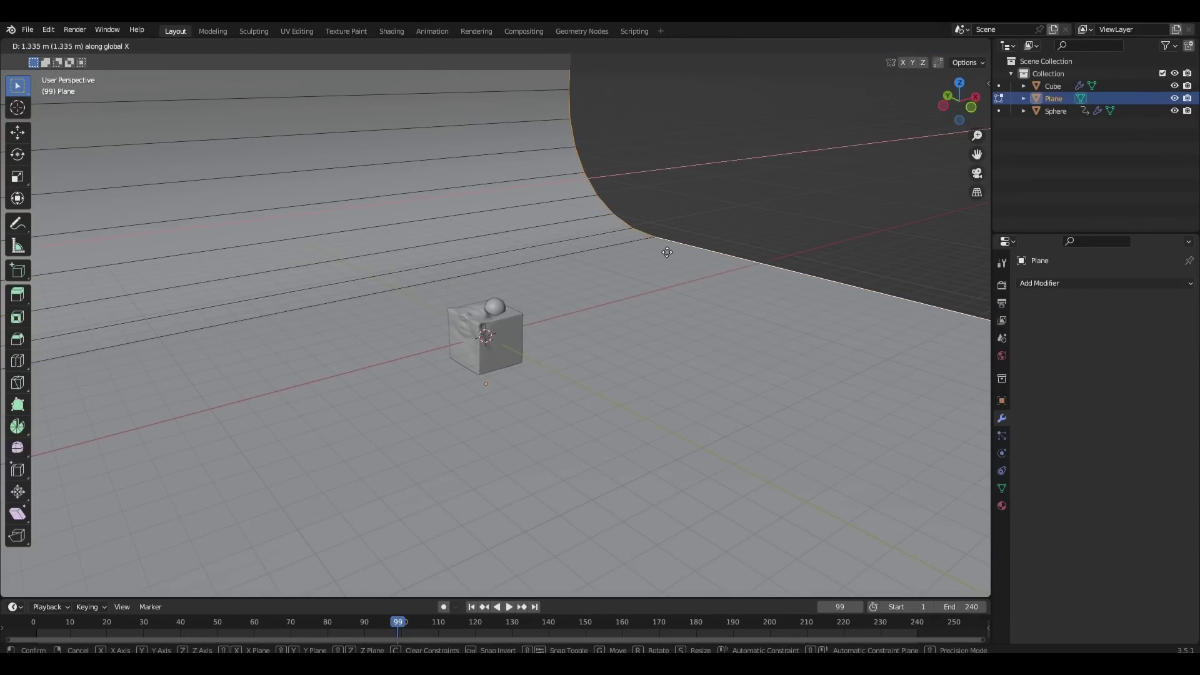
left_click(750, 219)
middle_click_drag(750, 220, 663, 292)
key("Tab")
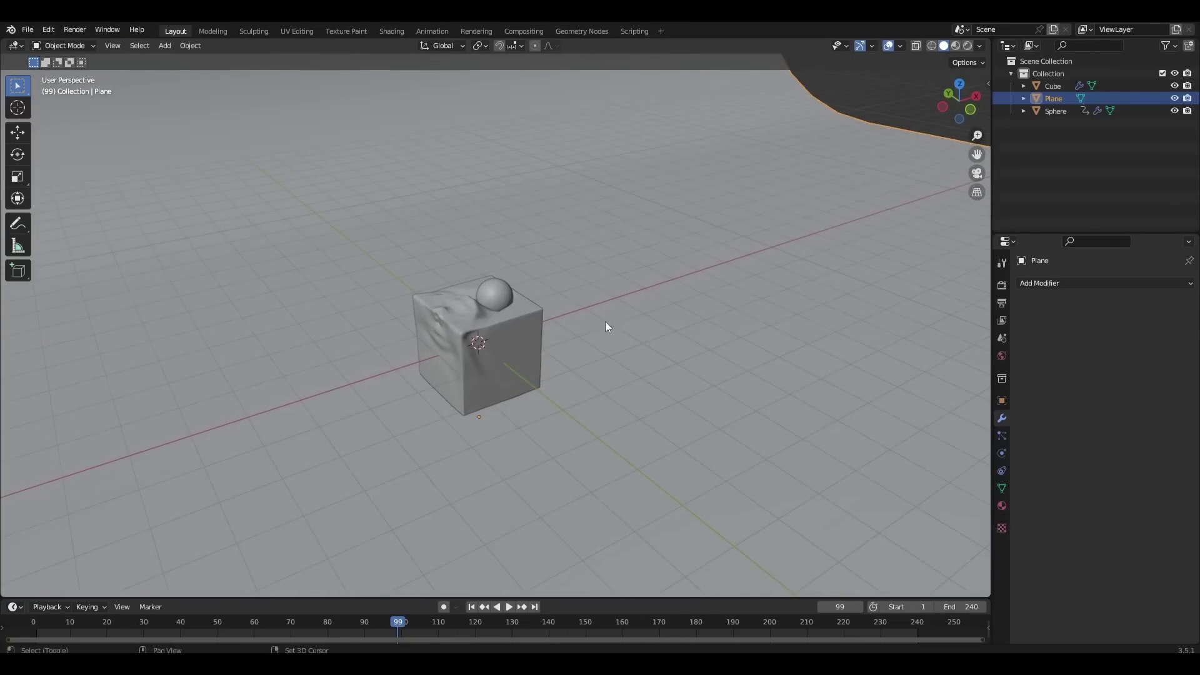
Add a camera aligned to the current view and shift it so the cube sits near the frame's centre
middle_click_drag(605, 321, 659, 310)
key("shift+a")
left_click(600, 496)
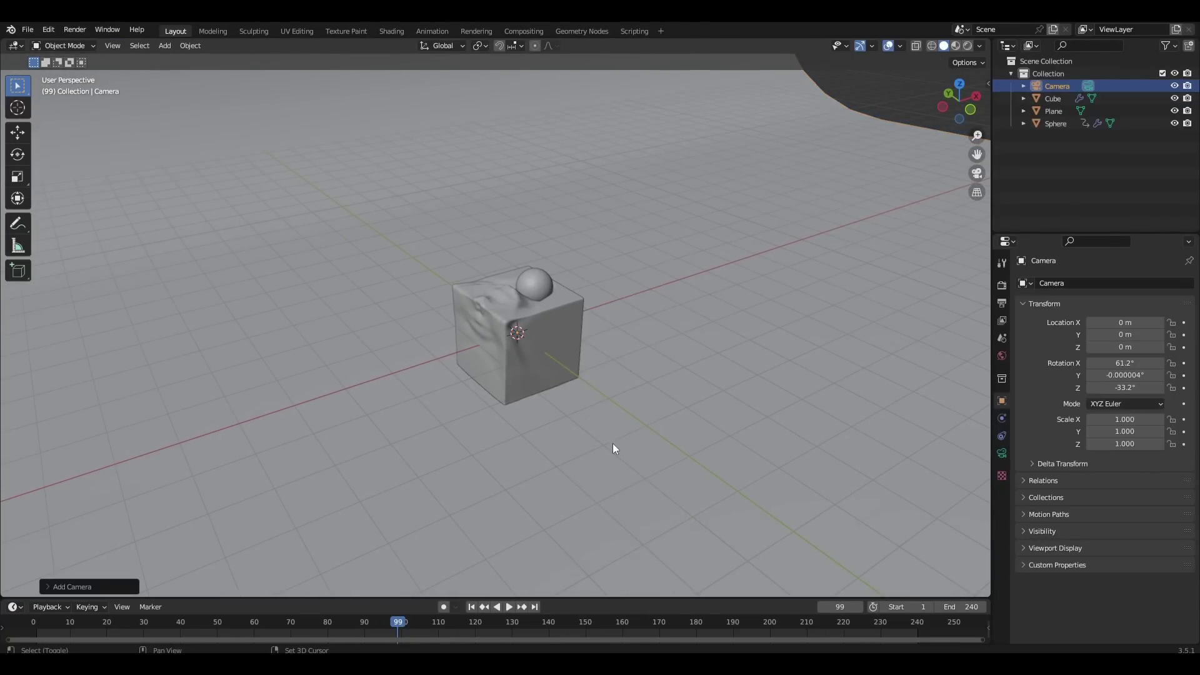
key("ctrl+alt+KP_0")
key("g")
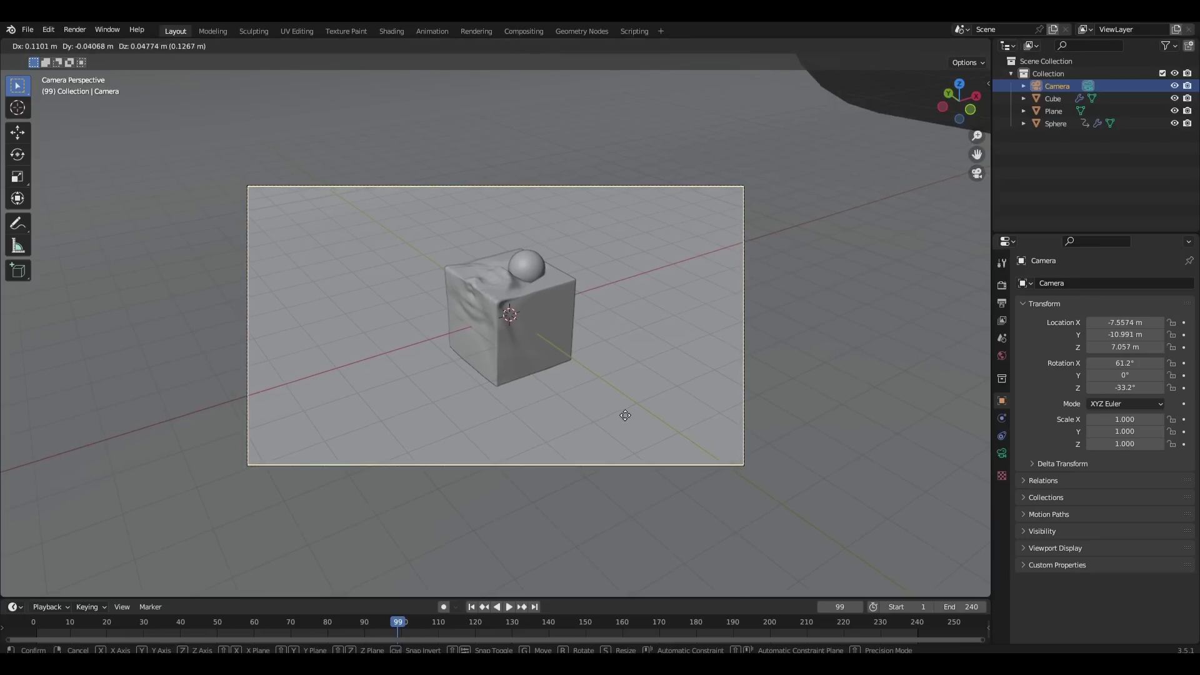
left_click(678, 394)
Temporarily lock the camera to the view and bring it closer so the cube and sphere fill the frame
key("n")
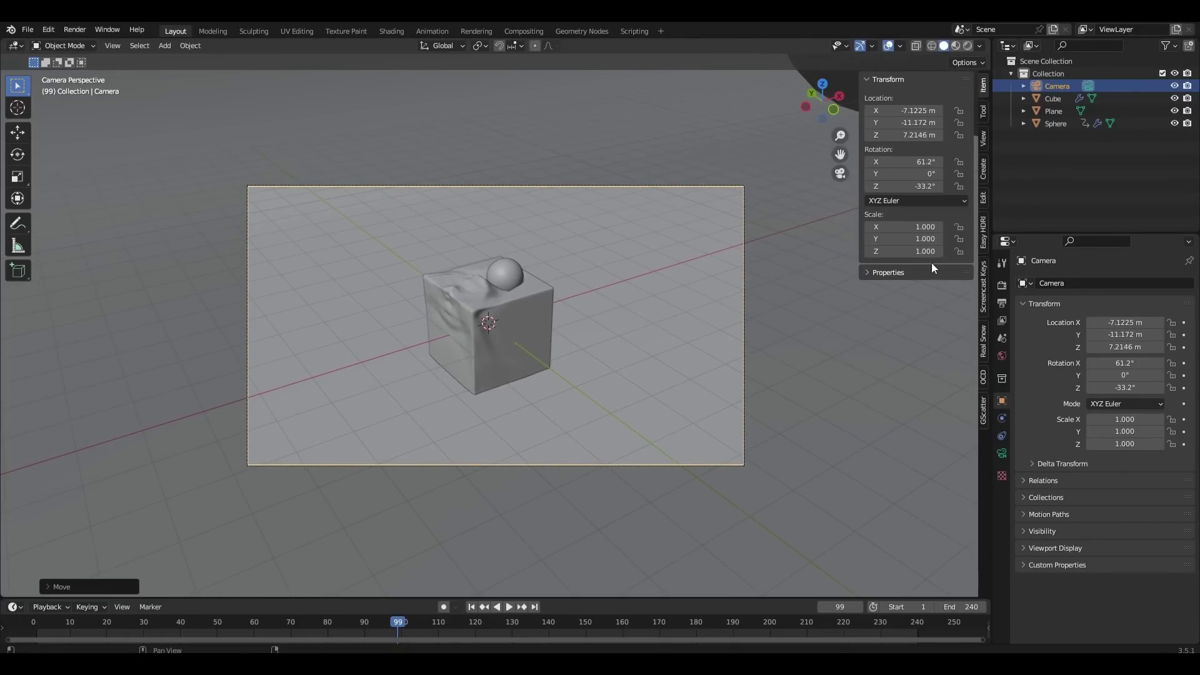
left_click(984, 135)
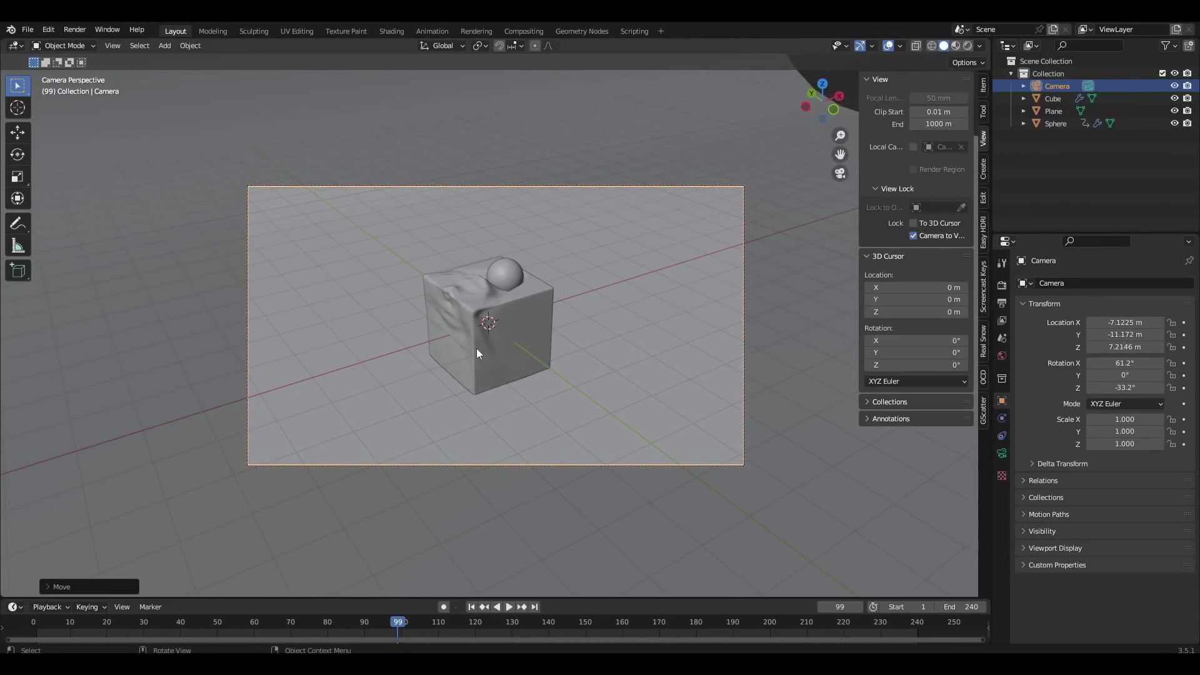
scroll(477, 354, "up", 5)
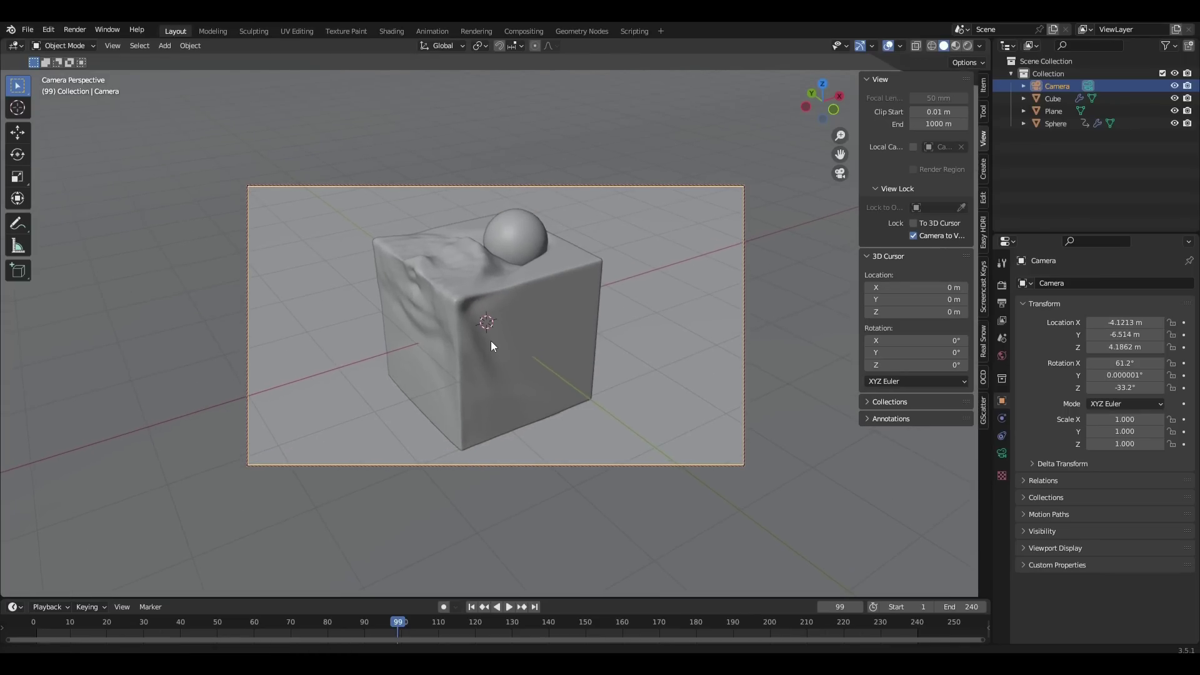
middle_click_drag(491, 342, 494, 343, "shift")
key("Home")
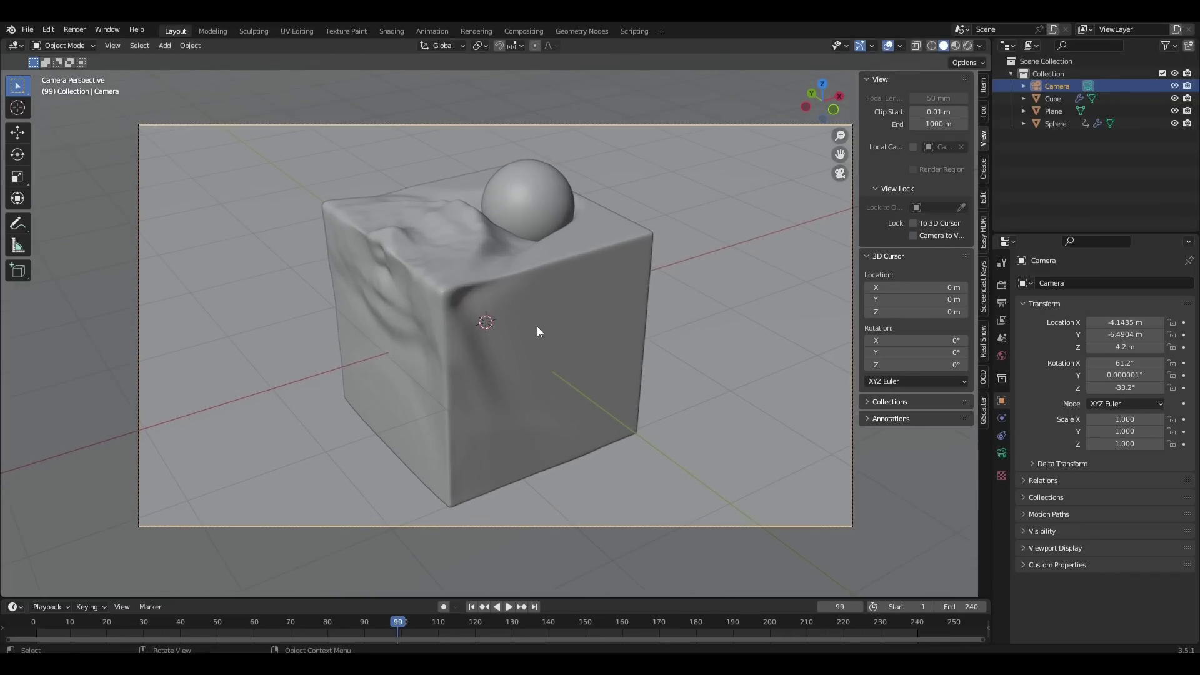
key("n")
middle_click_drag(673, 256, 680, 268, "shift")
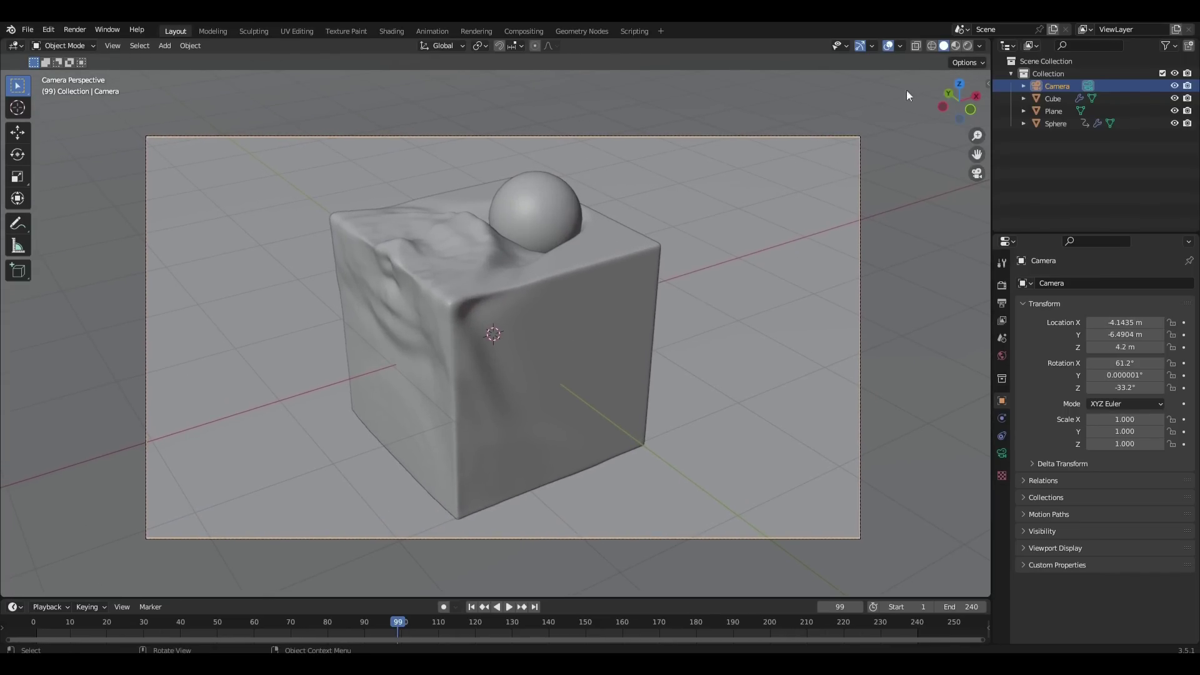
Preview the scene in rendered viewport shading using the Cycles engine with viewport denoising enabled
left_click(968, 47)
left_click(1002, 286)
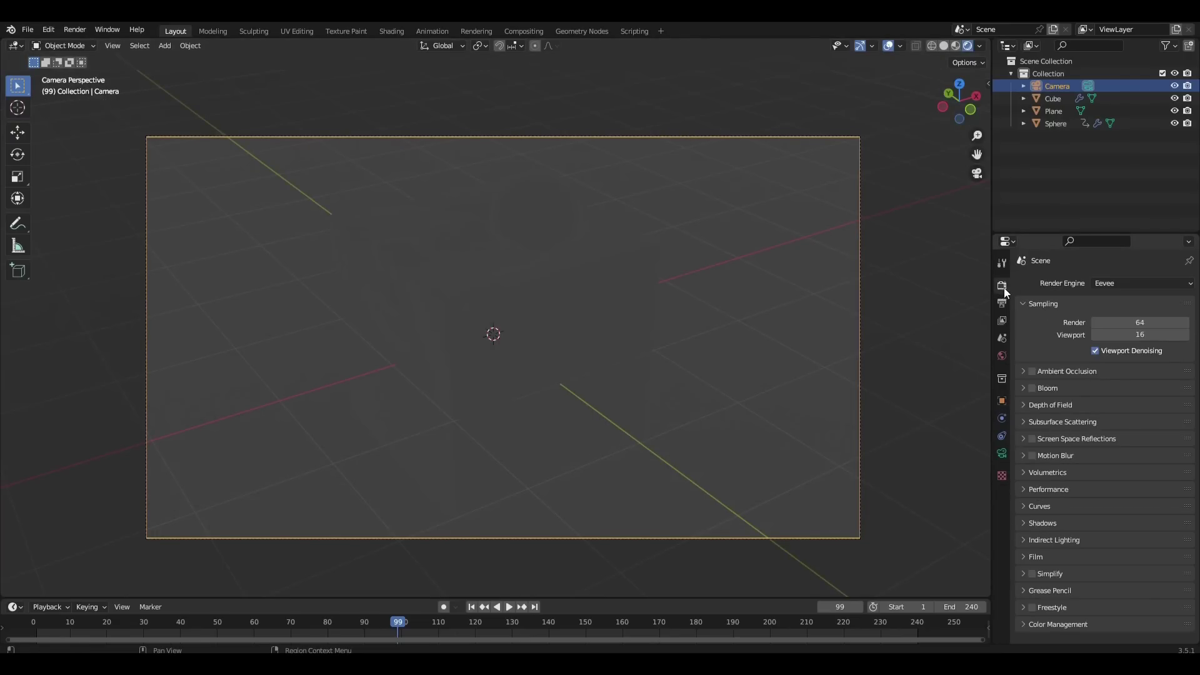
left_click(1125, 283)
left_click(1104, 325)
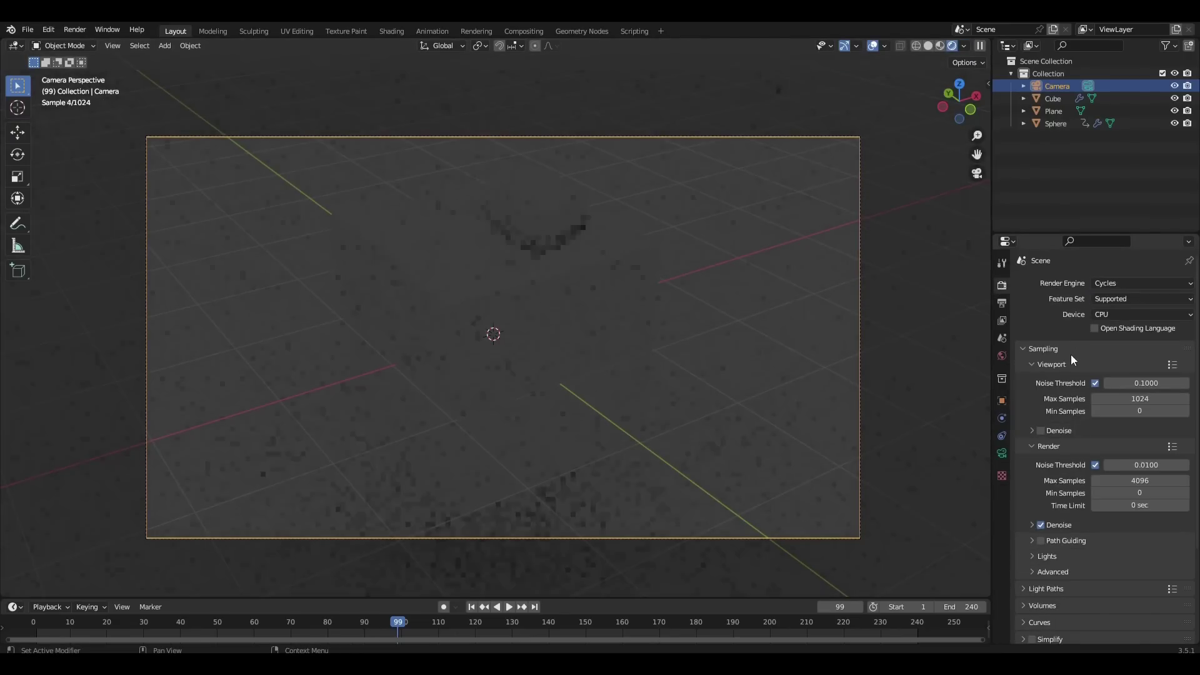
left_click(1040, 431)
left_click(1106, 314)
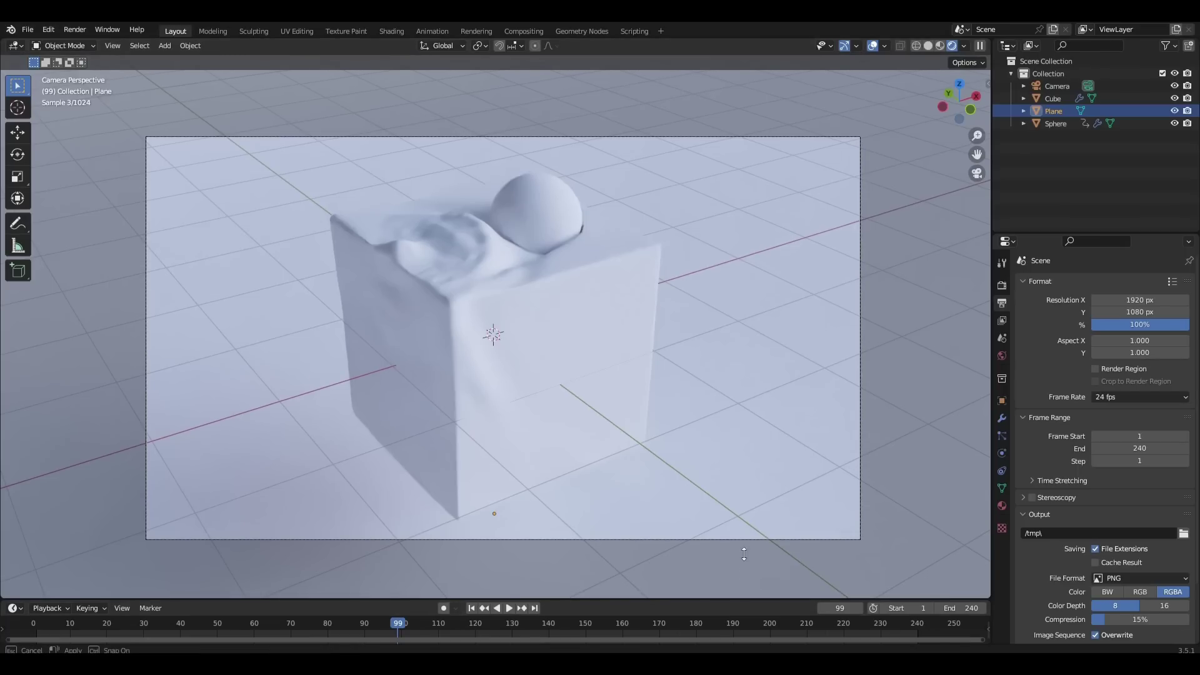
Enlarge the timeline area and change it into a Shader Editor
left_click_drag(744, 598, 742, 364)
left_click_drag(32, 398, 18, 365)
left_click(15, 374)
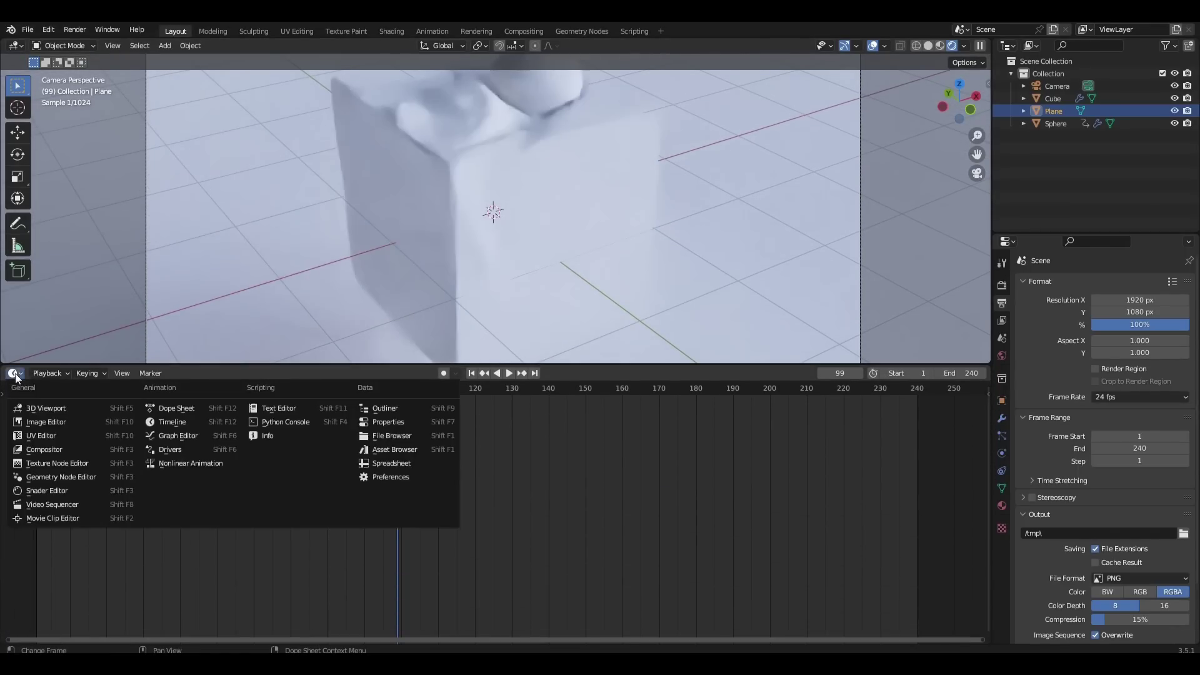
left_click(53, 492)
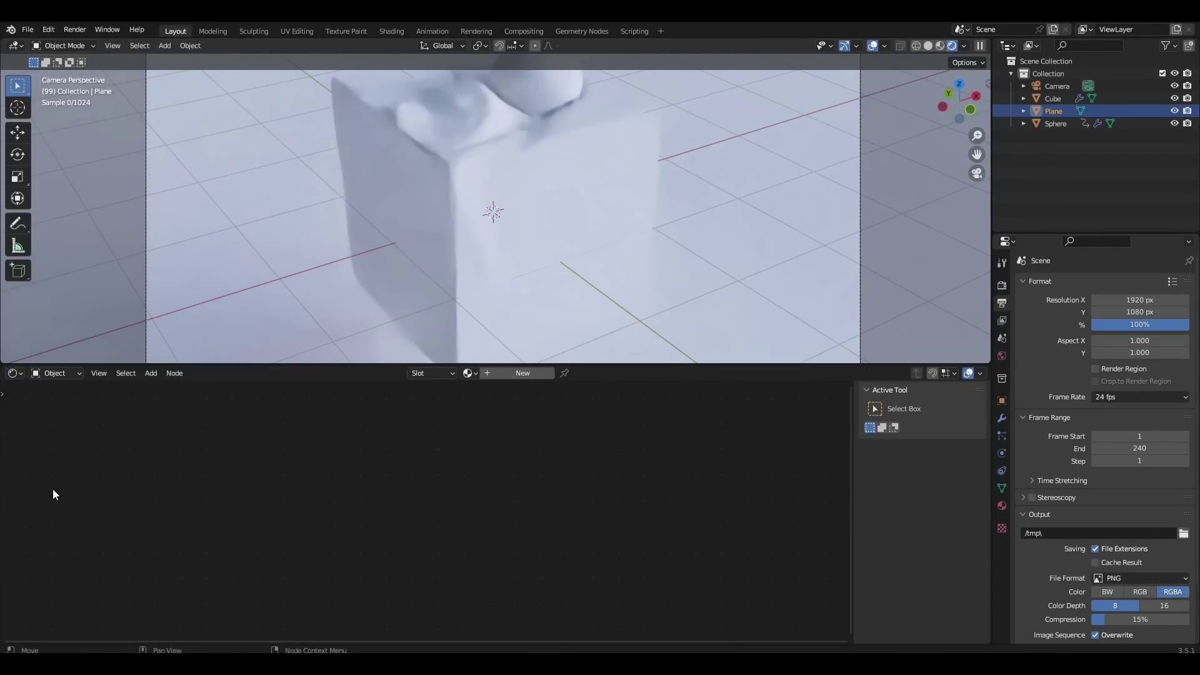
Create a new material for the plane with a black base color and a roughness of 0.2
left_click(511, 374)
middle_click_drag(460, 534, 579, 483)
scroll(565, 459, "up", 3)
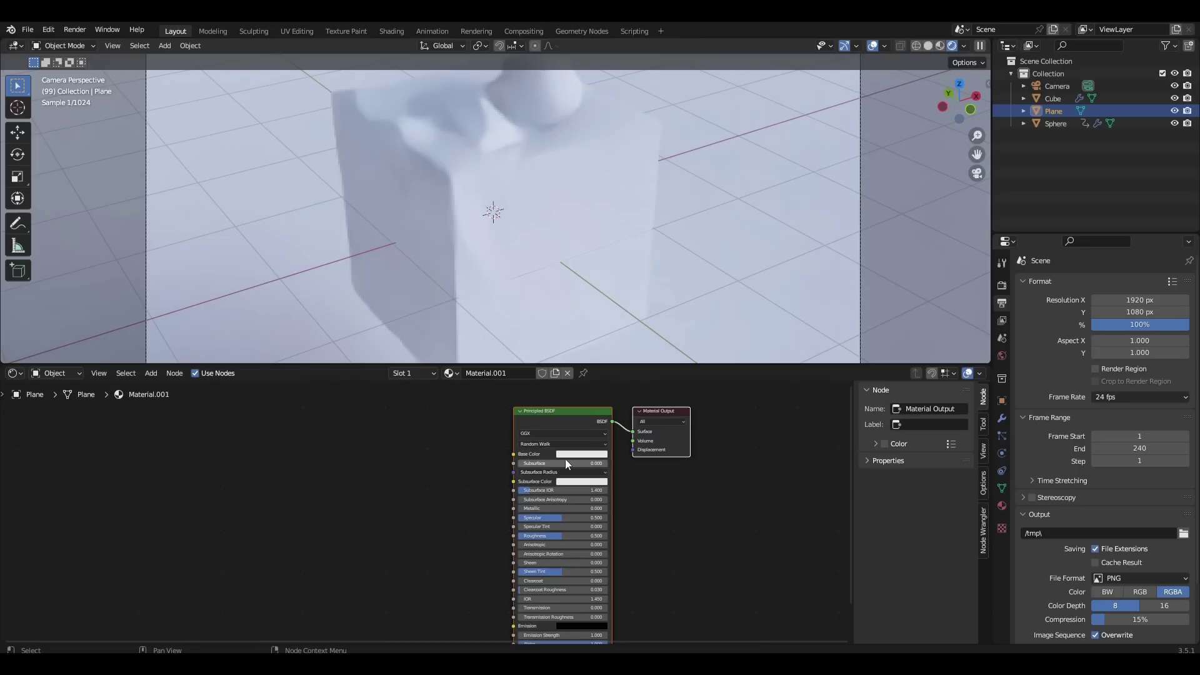
left_click(566, 455)
left_click_drag(626, 343, 626, 399)
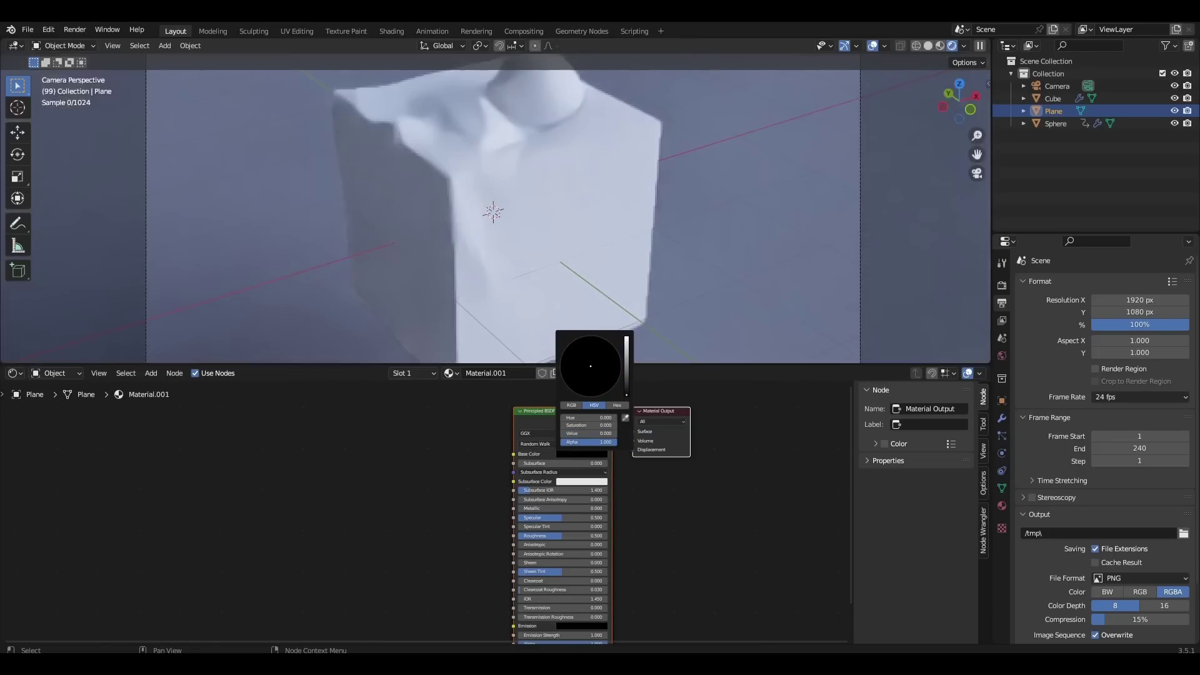
scroll(579, 525, "up", 7)
left_click_drag(642, 556, 623, 558)
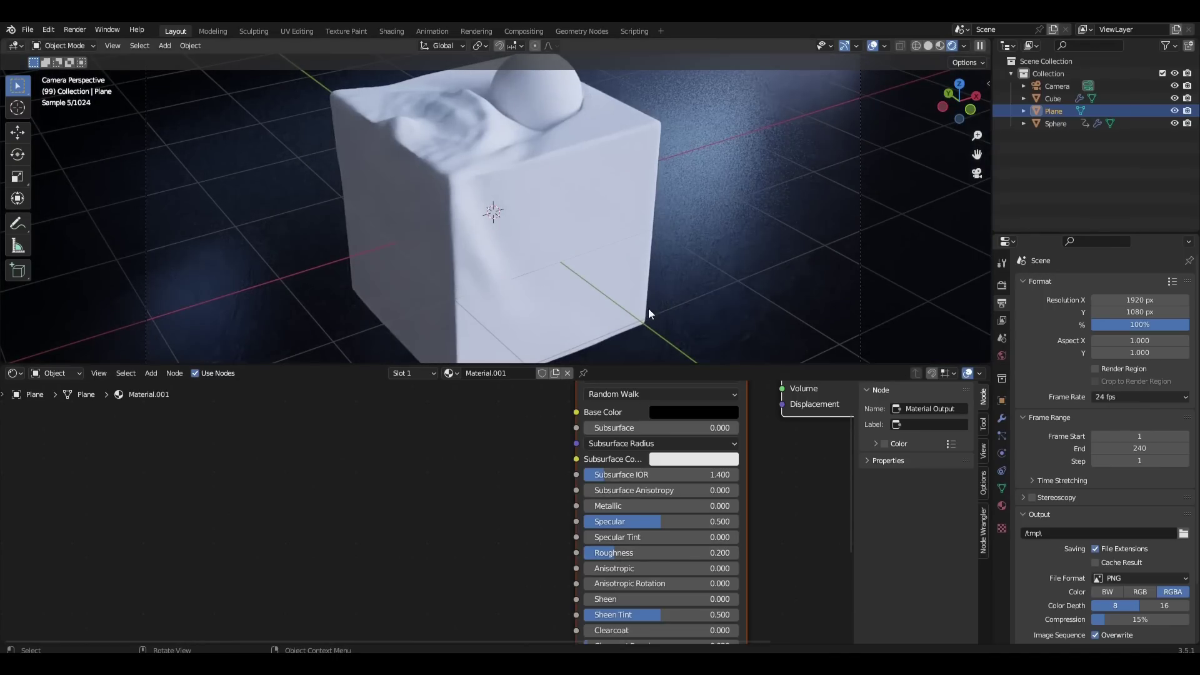
Give the cube a new glass-like material with transmission 1.0 and roughness 0
scroll(556, 163, "down", 2)
left_click(556, 181)
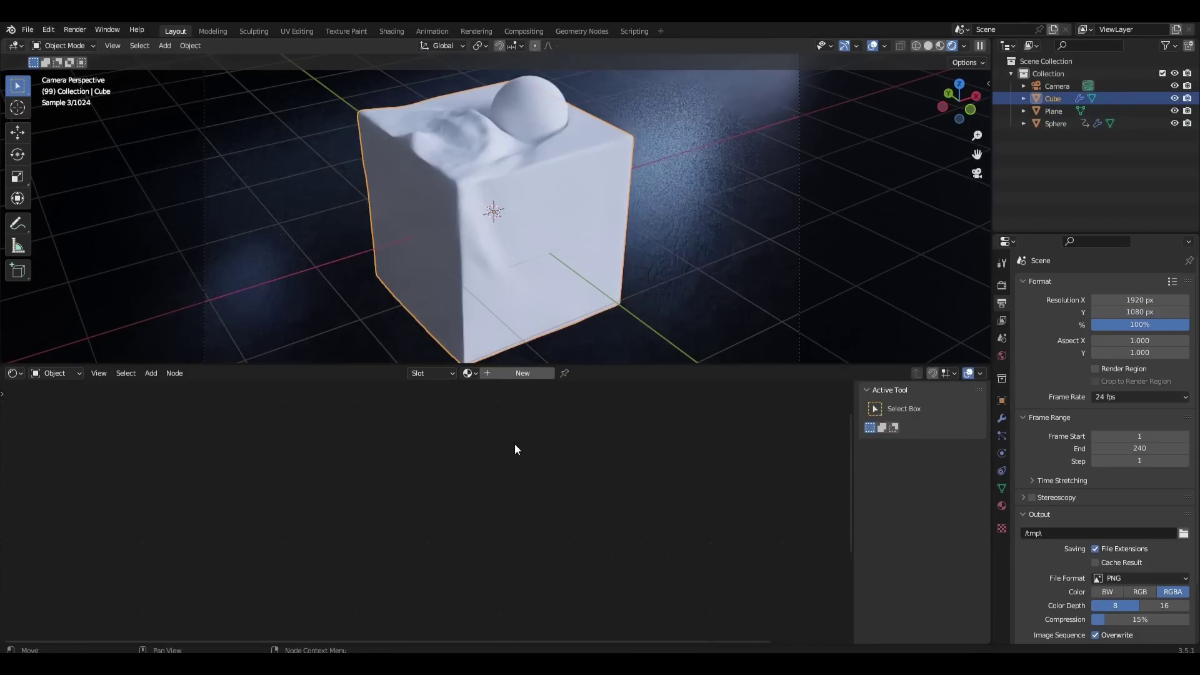
left_click(513, 374)
middle_click_drag(546, 514, 511, 418)
scroll(446, 452, "up", 1)
scroll(557, 504, "down", 5)
scroll(512, 417, "up", 3)
left_click_drag(499, 521, 642, 521)
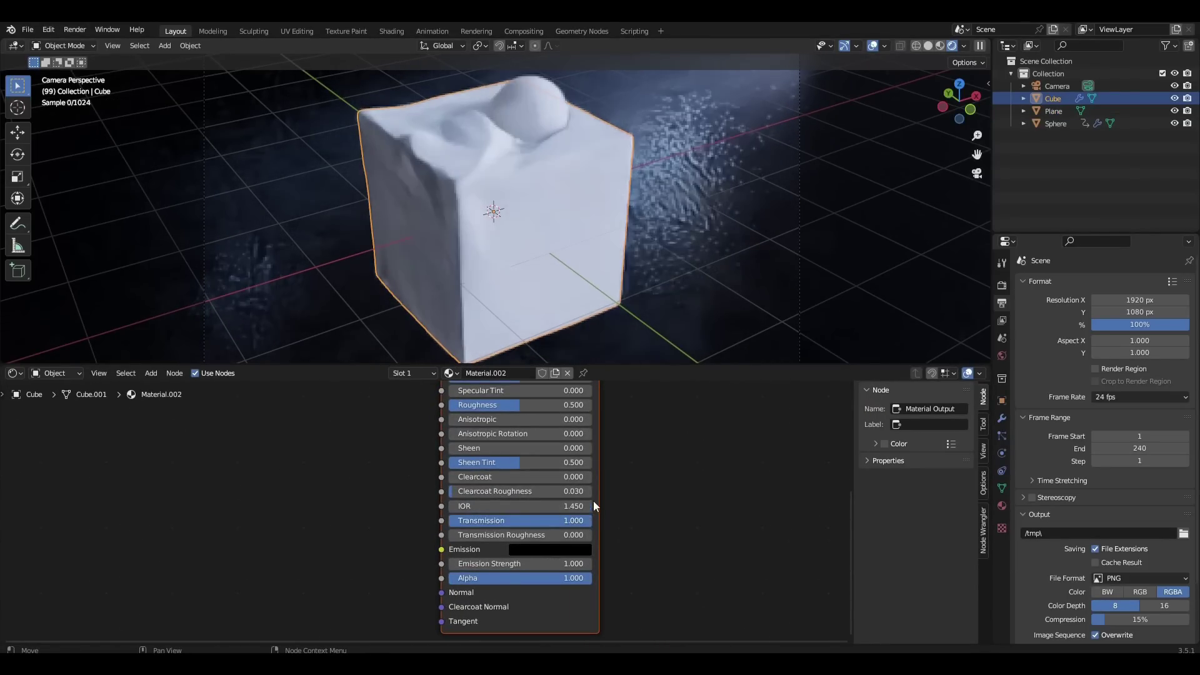
middle_click_drag(536, 449, 568, 527)
left_click_drag(544, 486, 472, 486)
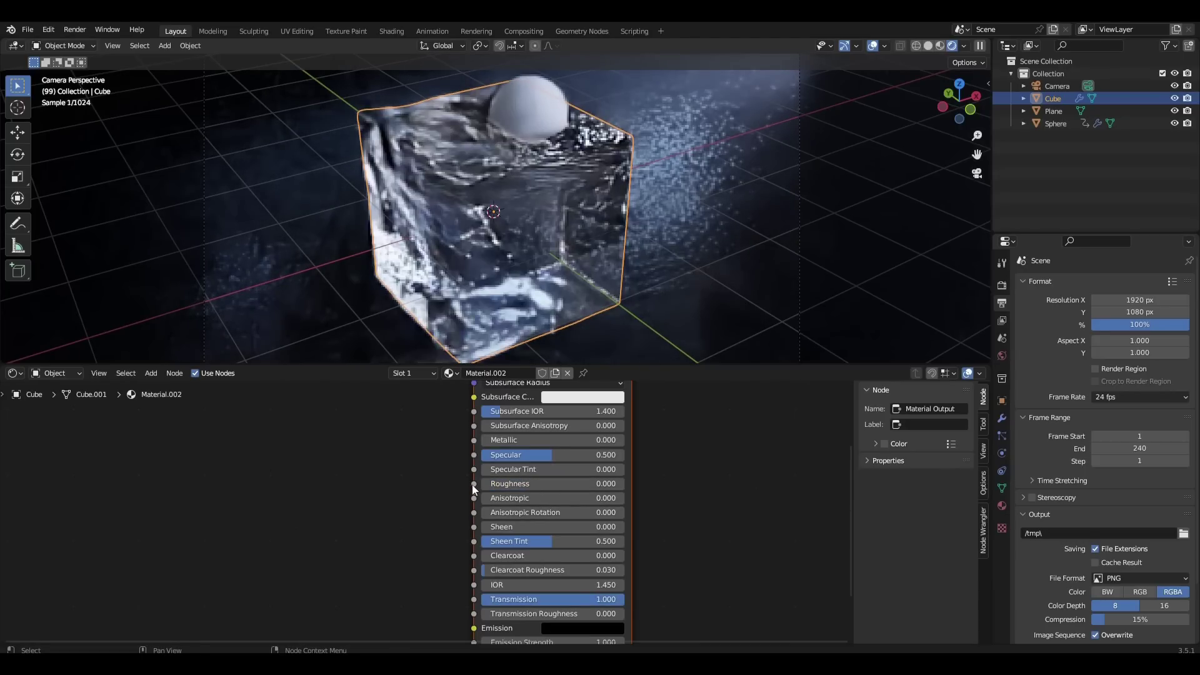
Give the sphere a new metal material with metallic 1.0 and roughness 0.3
middle_click_drag(380, 483, 375, 571)
left_click(519, 114)
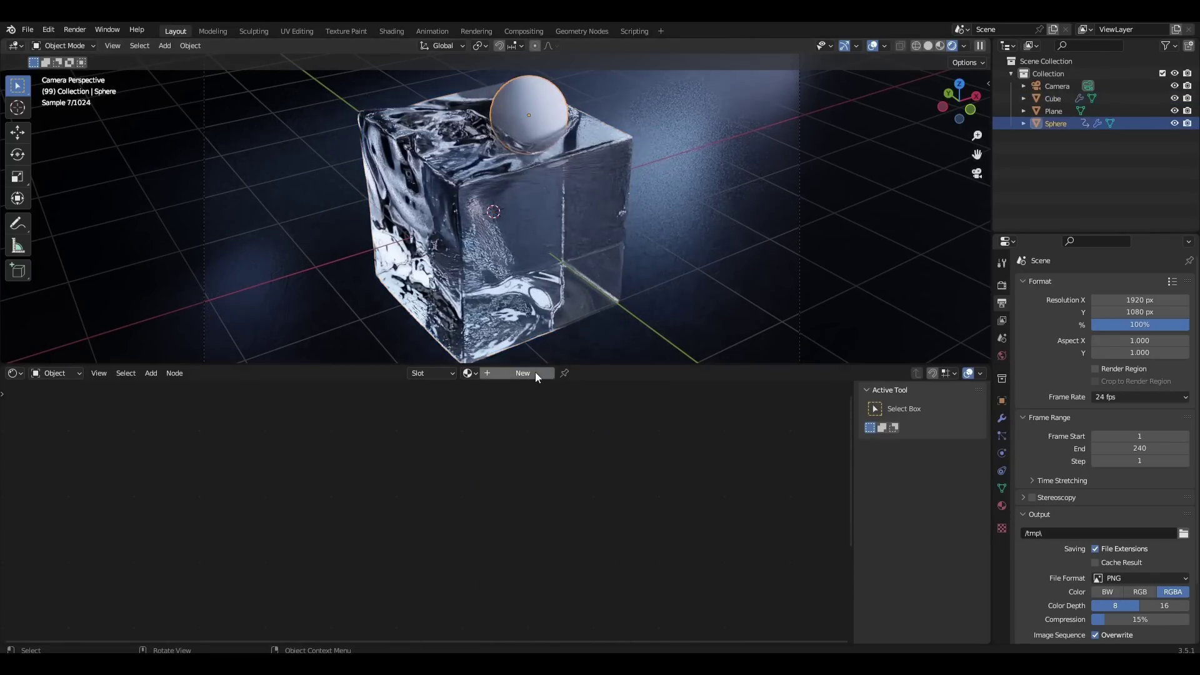
left_click(533, 373)
scroll(534, 534, "up", 1)
left_click_drag(534, 530, 600, 530)
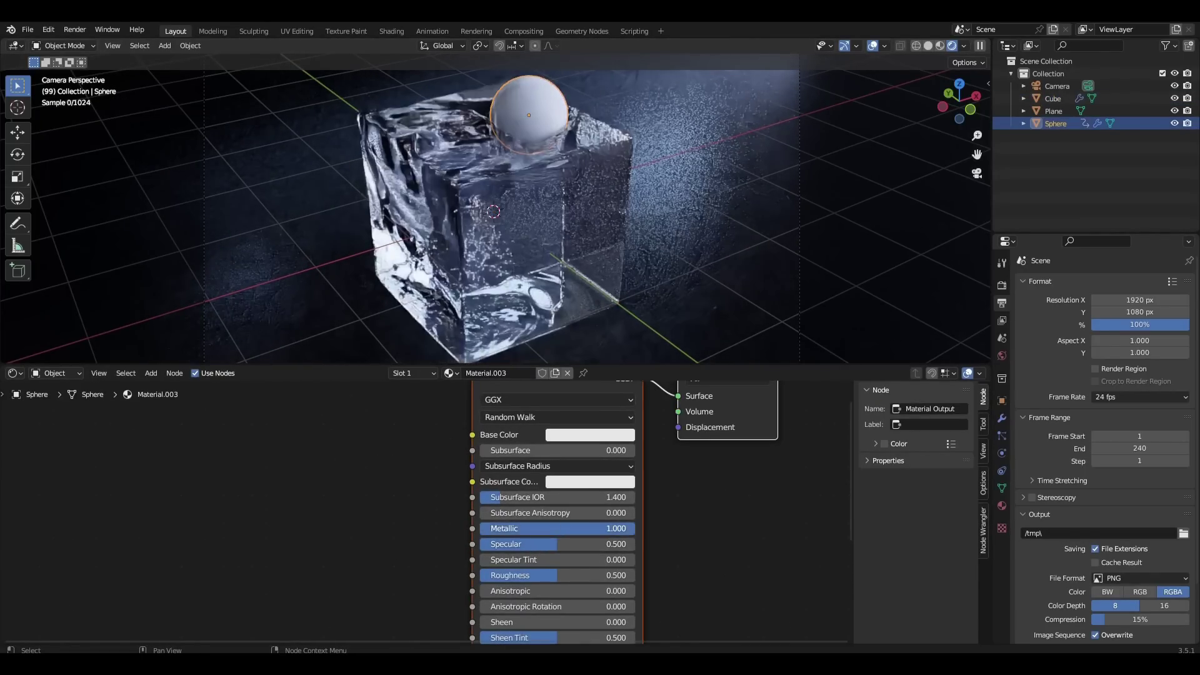
mouse_move(534, 575)
left_mouse_down()
mouse_move(476, 575)
mouse_move(529, 574)
left_mouse_up()
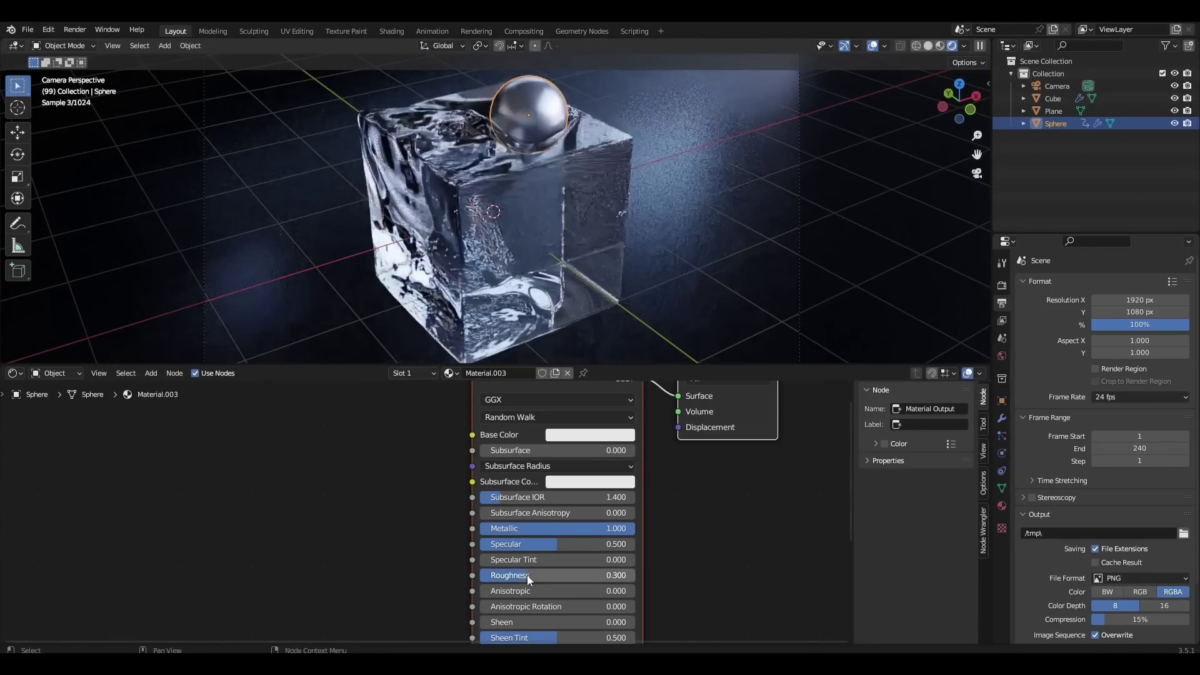
Shrink the Shader Editor to enlarge the 3D viewport and play the animation in the rendered camera view
left_click_drag(633, 367, 621, 594)
left_click(850, 318)
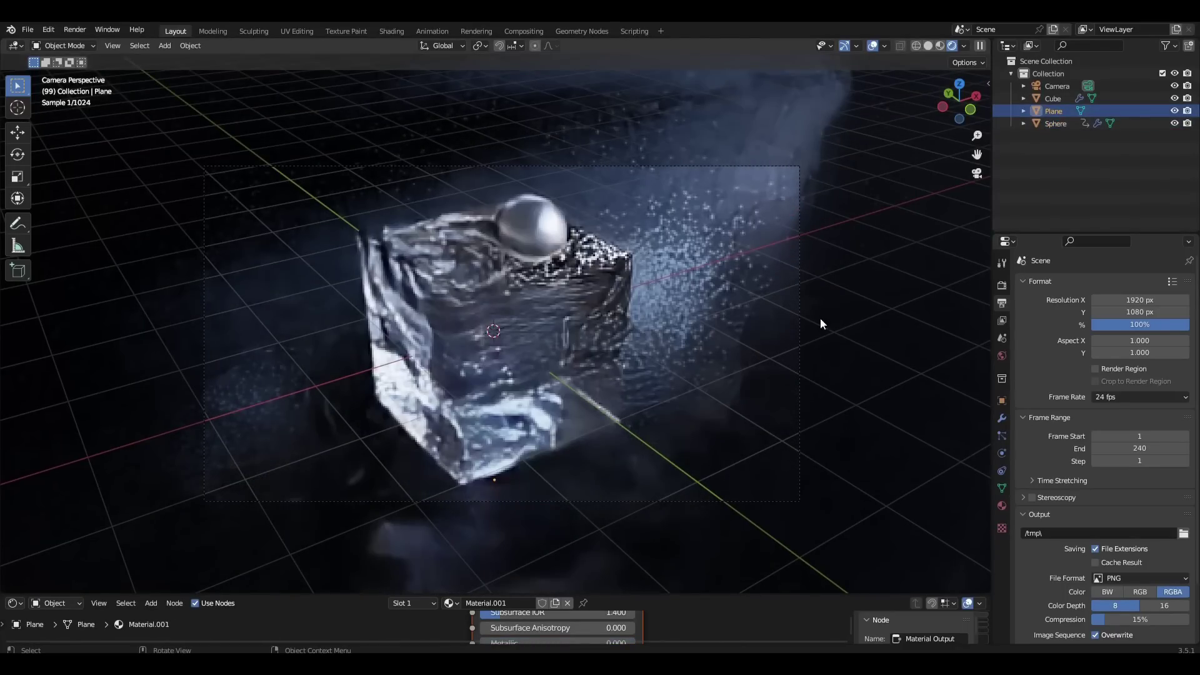
scroll(803, 316, "up", 1)
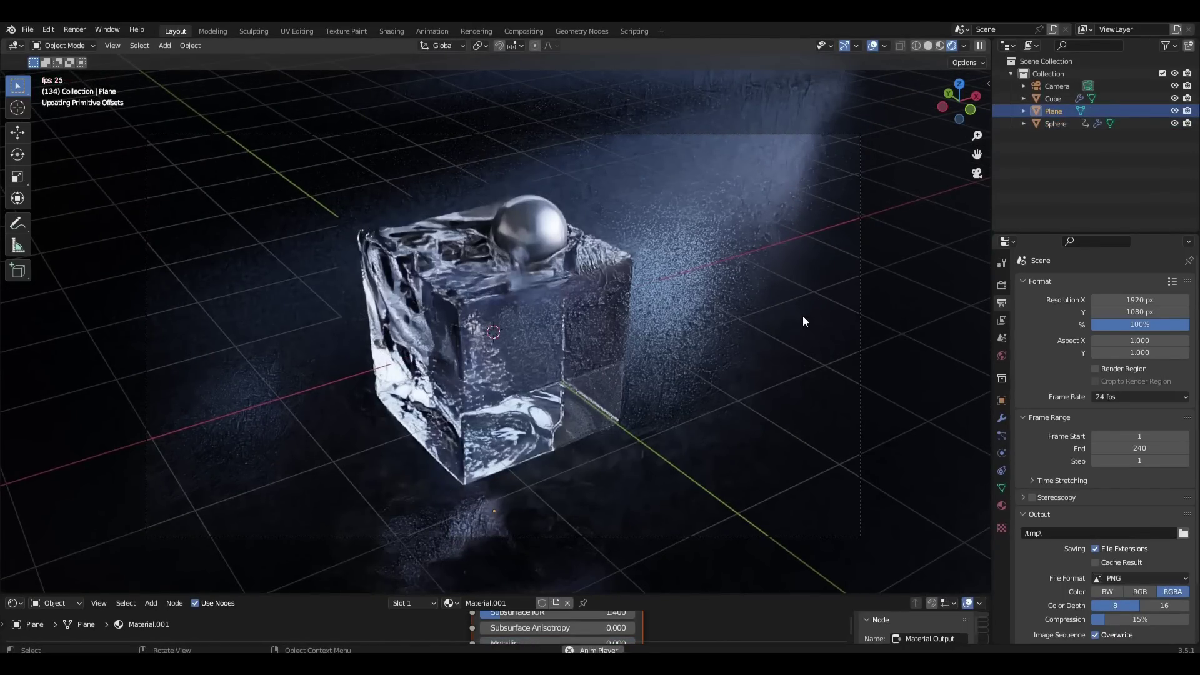